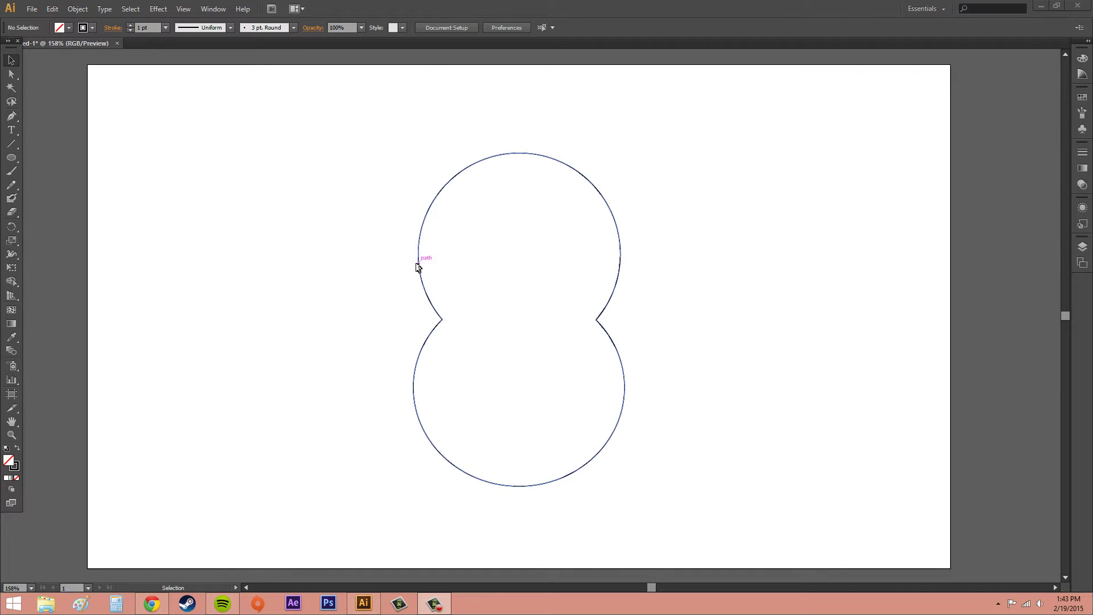
Step: Select the existing figure-8 outline on the artboard, then deselect it
{"action": "left_click", "coordinate": [507, 405]}
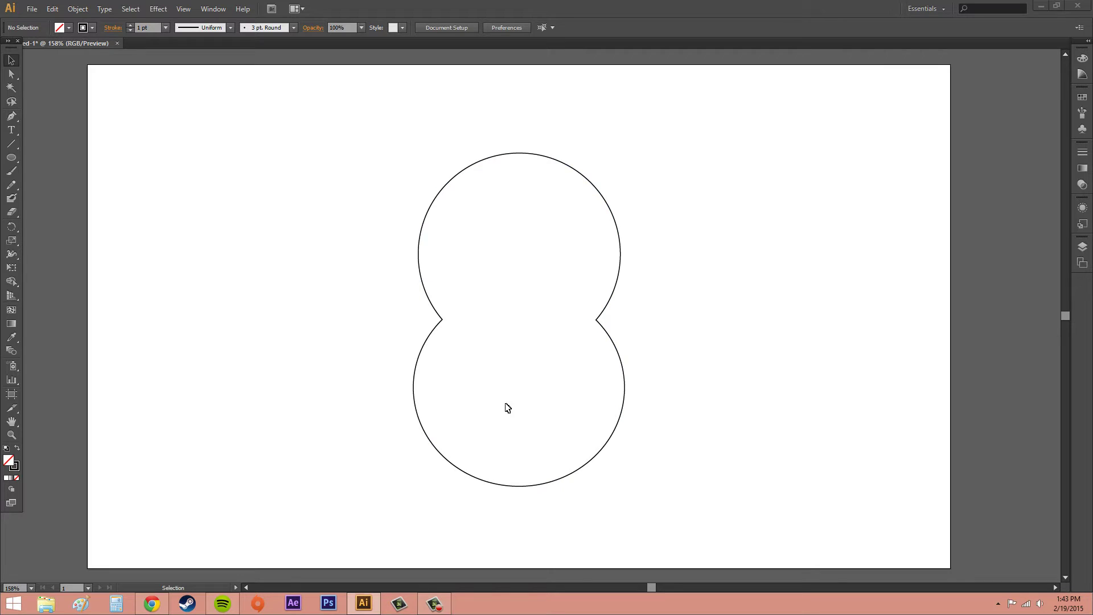
{"action": "left_click", "coordinate": [624, 367]}
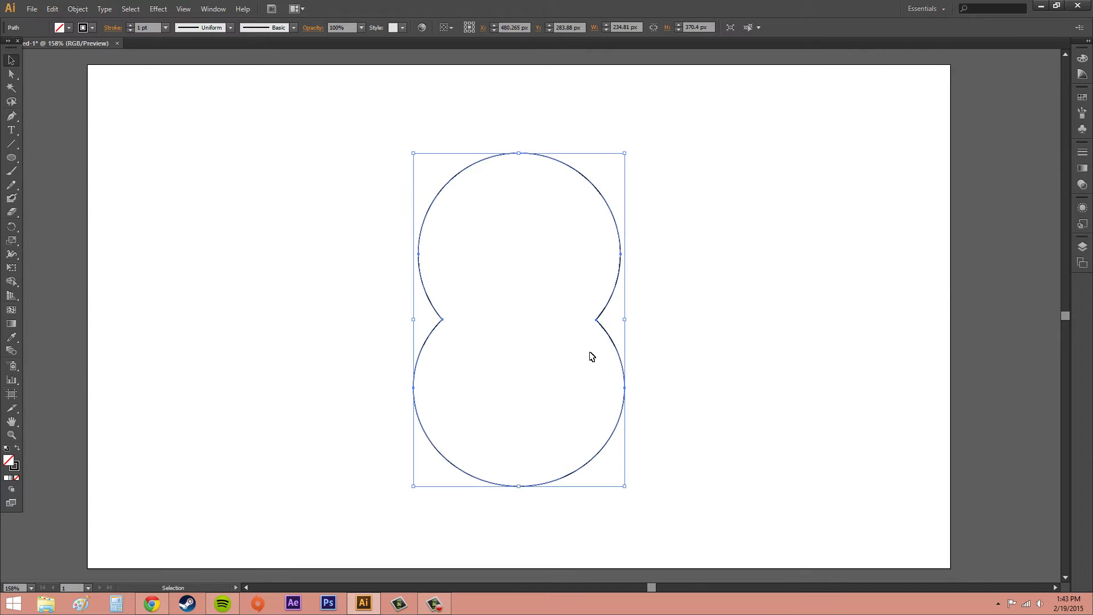
{"action": "left_click", "coordinate": [812, 357]}
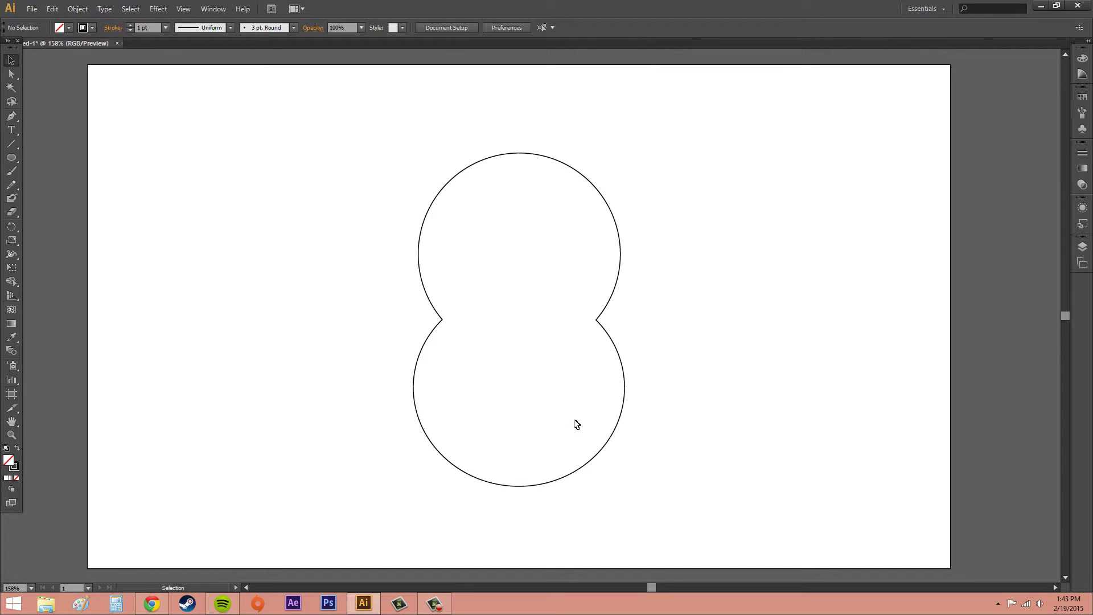
Step: Delete the figure-8 outline and draw two equal circles, one above the other
{"action": "left_click", "coordinate": [623, 362]}
{"action": "key", "text": "Delete"}
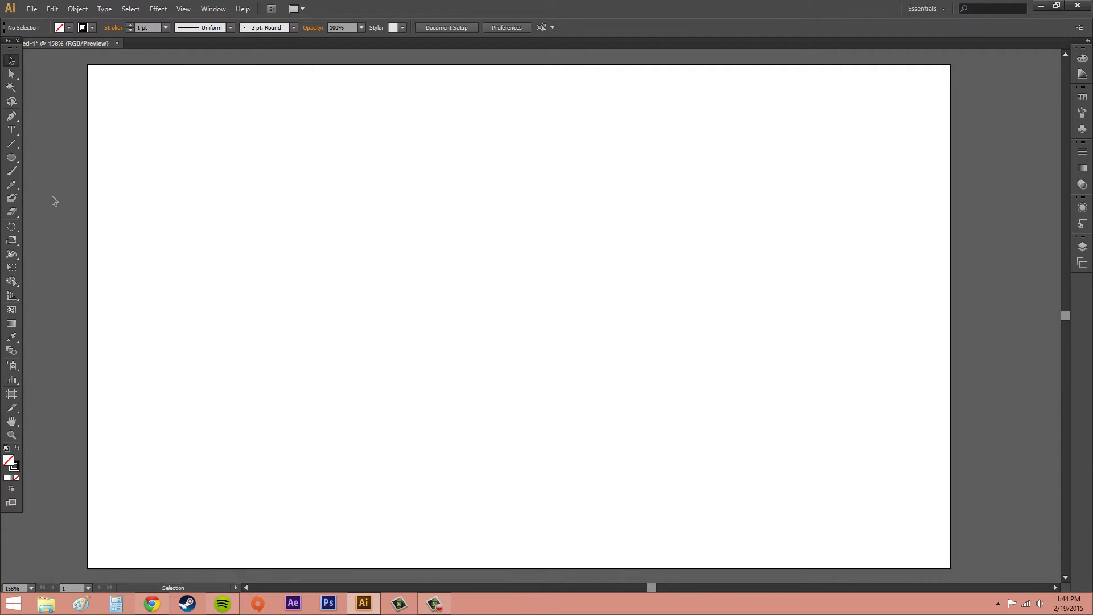
{"action": "left_click", "coordinate": [12, 158]}
{"action": "left_click_drag", "start_coordinate": [409, 183], "coordinate": [577, 337]}
{"action": "left_click_drag", "start_coordinate": [413, 360], "coordinate": [583, 509]}
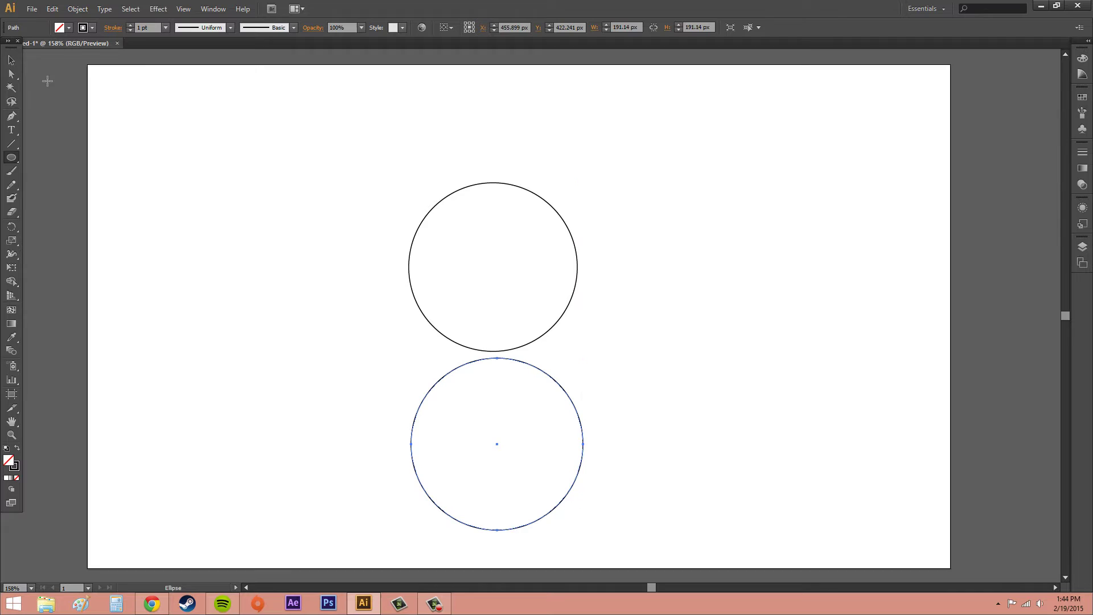
Step: Move the lower circle up to overlap the upper one, then marquee-select both circles
{"action": "key", "text": "v"}
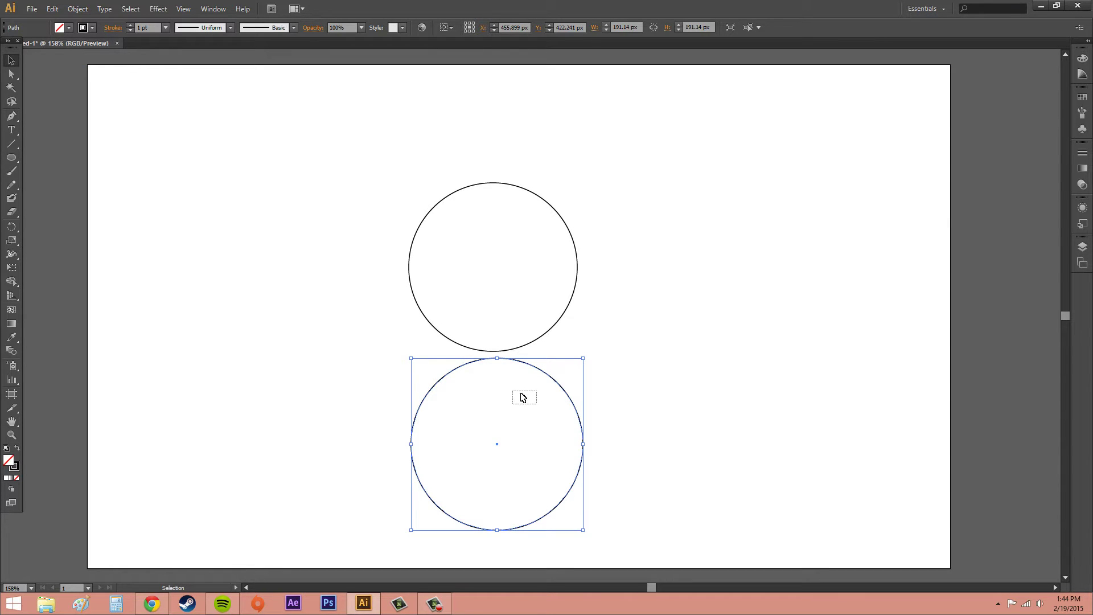
{"action": "left_click", "coordinate": [550, 392]}
{"action": "left_click", "coordinate": [561, 386]}
{"action": "left_click_drag", "start_coordinate": [549, 378], "coordinate": [545, 329]}
{"action": "left_click", "coordinate": [682, 355]}
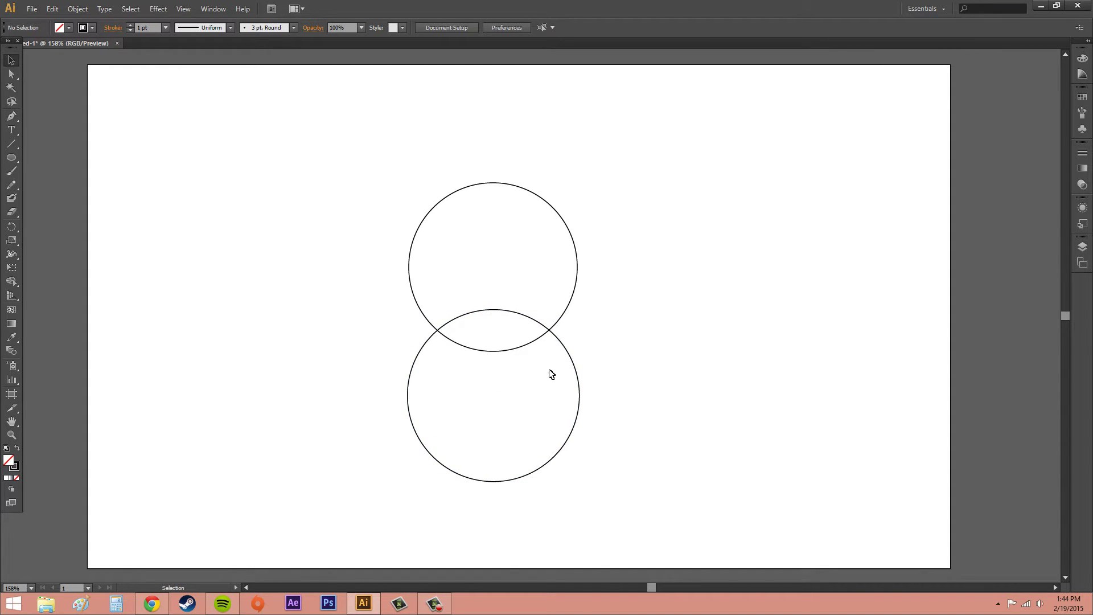
{"action": "left_click", "coordinate": [571, 357]}
{"action": "left_click", "coordinate": [647, 343]}
{"action": "left_click_drag", "start_coordinate": [304, 142], "coordinate": [688, 527]}
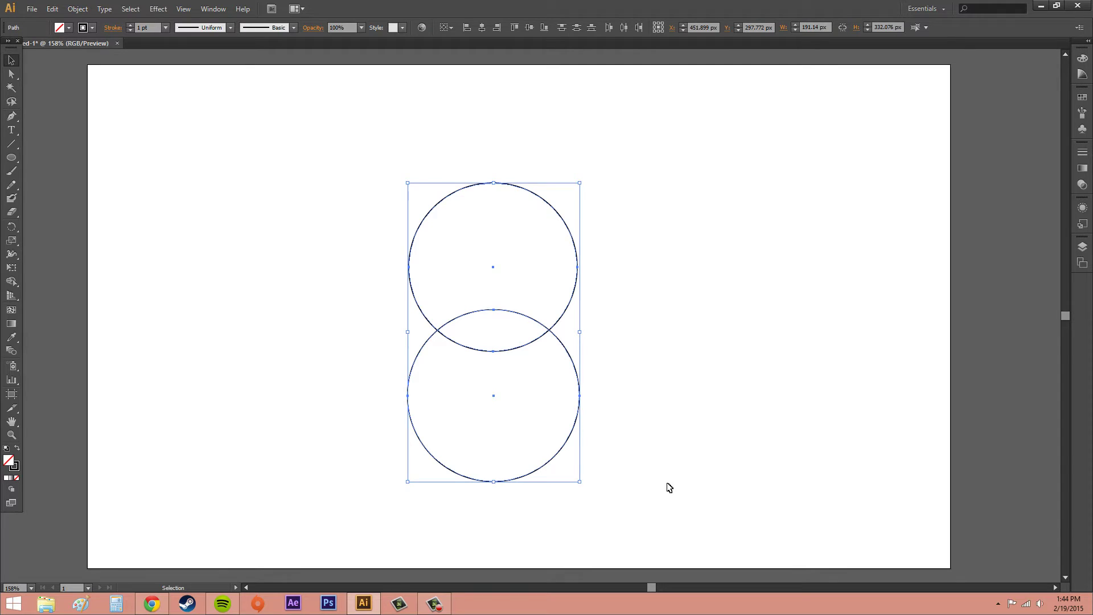
Step: Drag the Shape Builder through both circles to fuse them into one figure-8 shape
{"action": "left_click", "coordinate": [12, 282]}
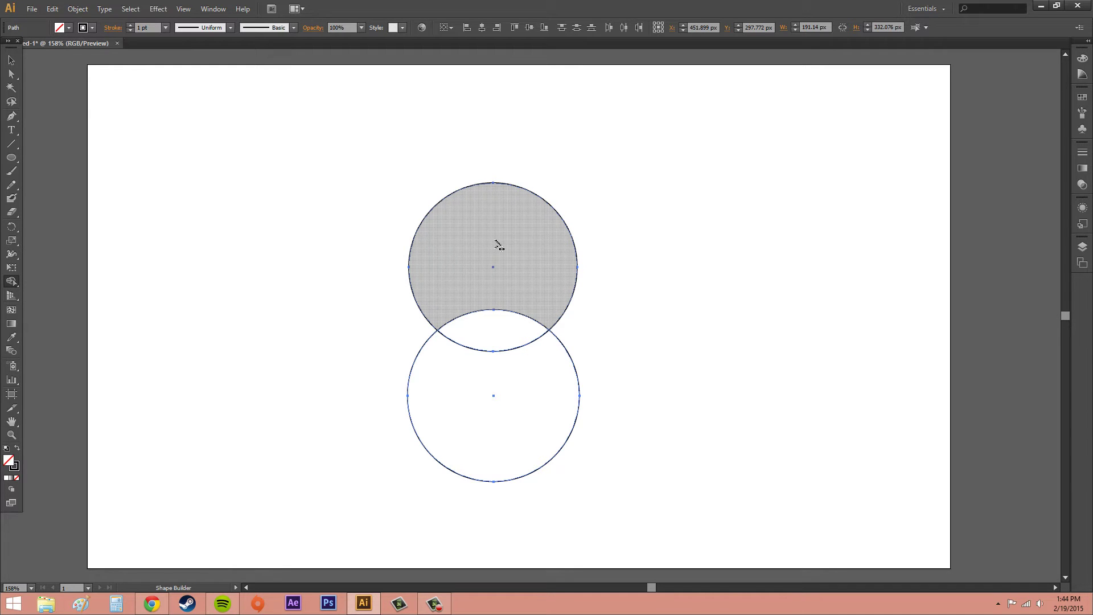
{"action": "left_click_drag", "start_coordinate": [491, 258], "coordinate": [495, 424]}
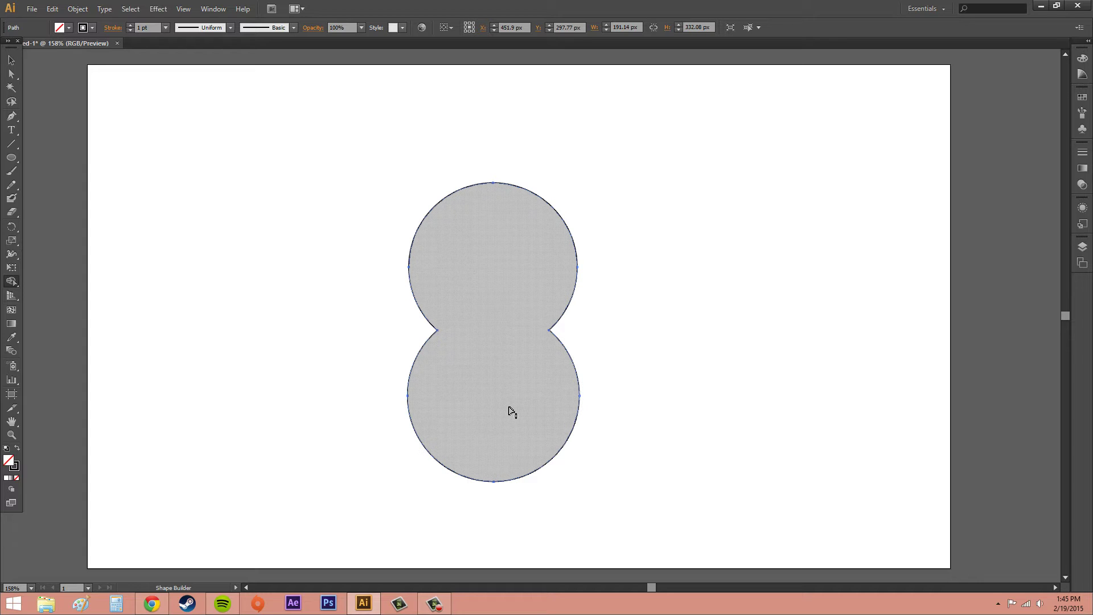
Step: Undo the merge, split off the lens, and move the crescent and lens pieces apart
{"action": "key", "text": "ctrl+z"}
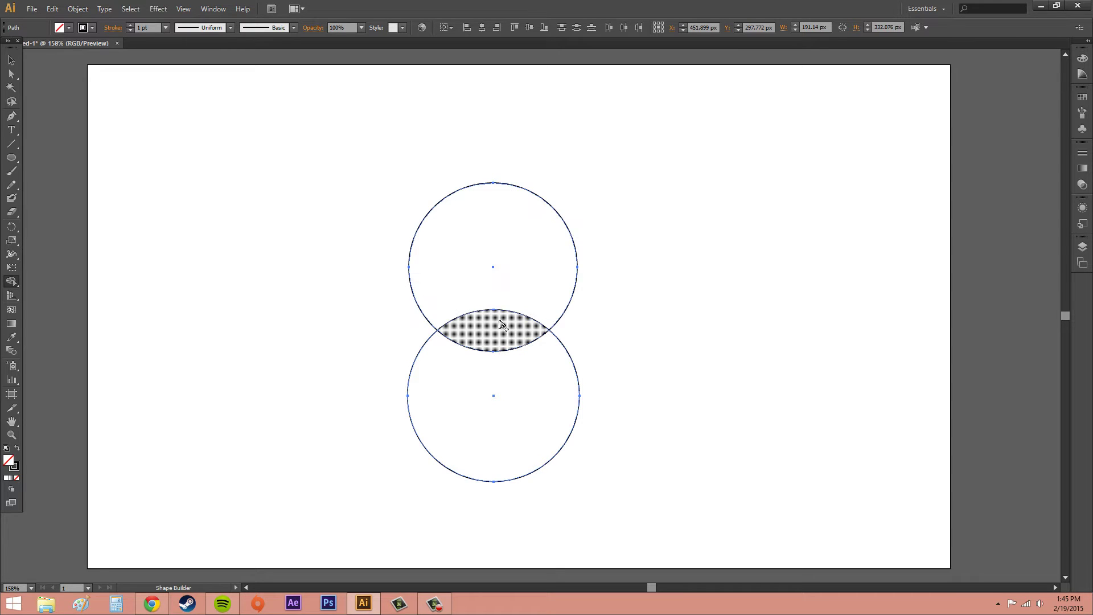
{"action": "left_click", "coordinate": [539, 280]}
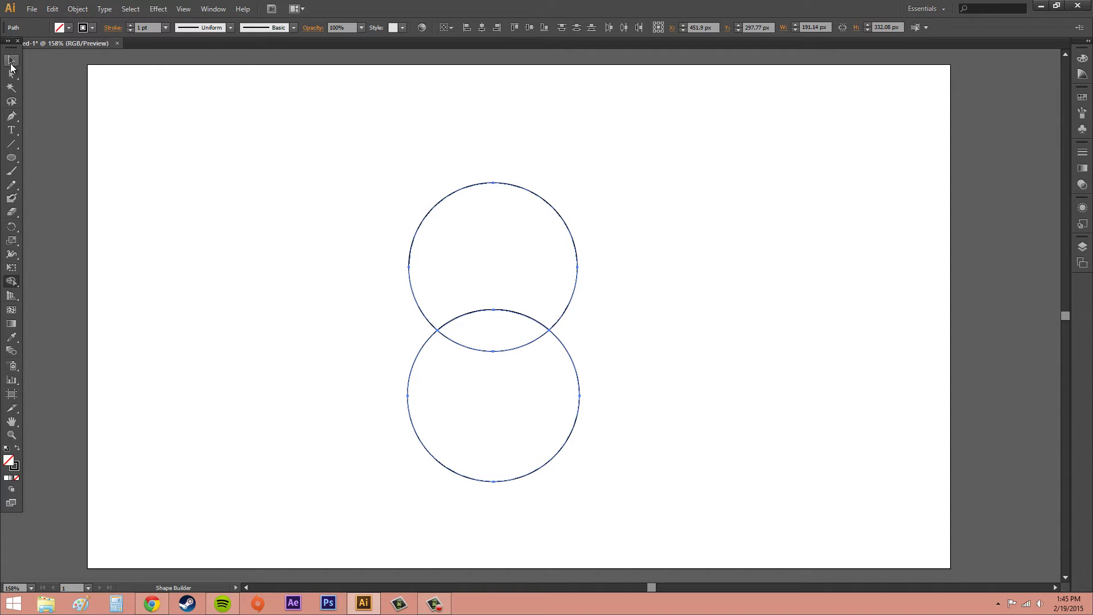
{"action": "left_click", "coordinate": [10, 61]}
{"action": "left_click", "coordinate": [641, 251]}
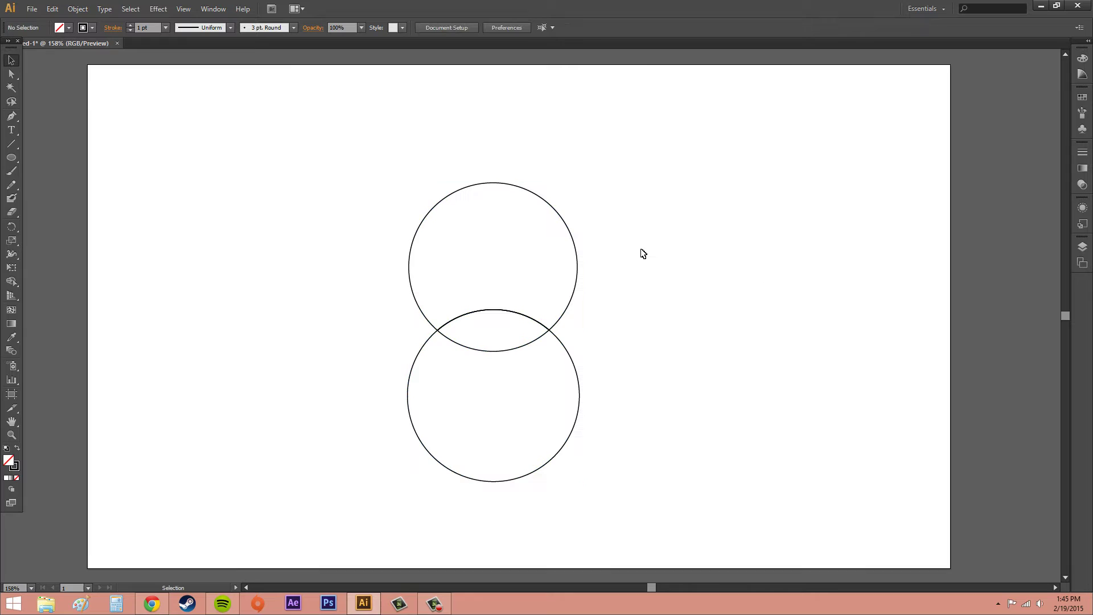
{"action": "left_click", "coordinate": [524, 192]}
{"action": "left_click_drag", "start_coordinate": [524, 191], "coordinate": [753, 156]}
{"action": "left_click", "coordinate": [767, 368]}
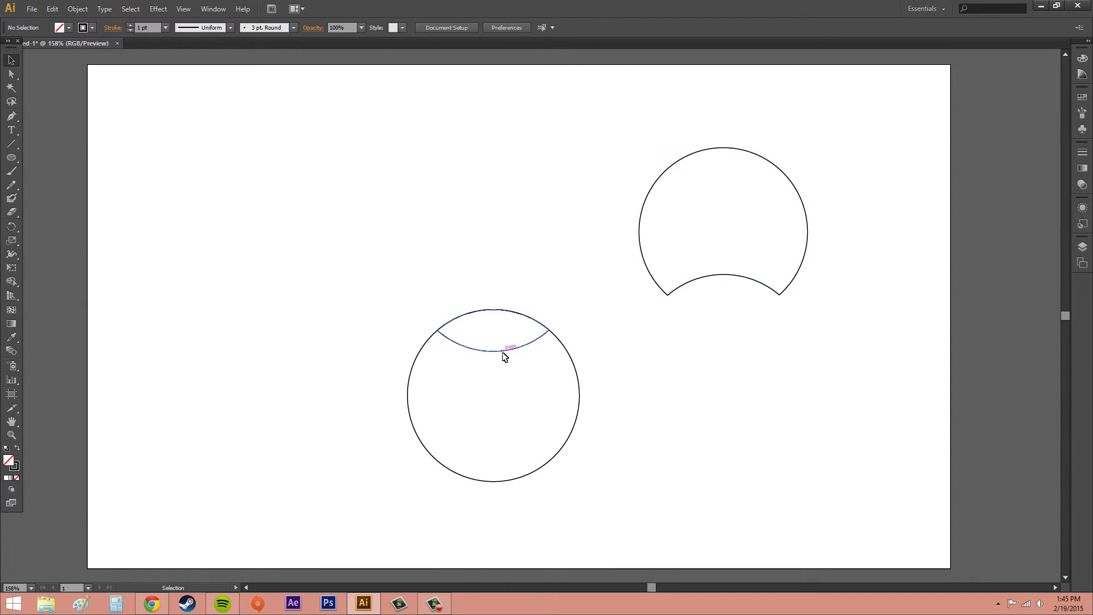
{"action": "left_click", "coordinate": [502, 349]}
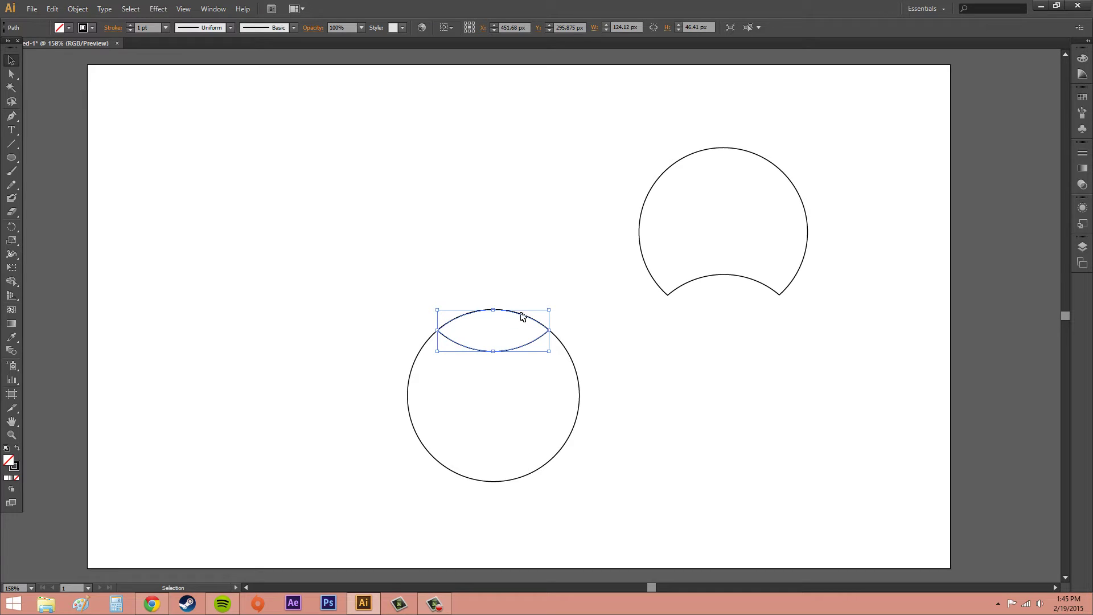
{"action": "left_click_drag", "start_coordinate": [522, 316], "coordinate": [432, 174]}
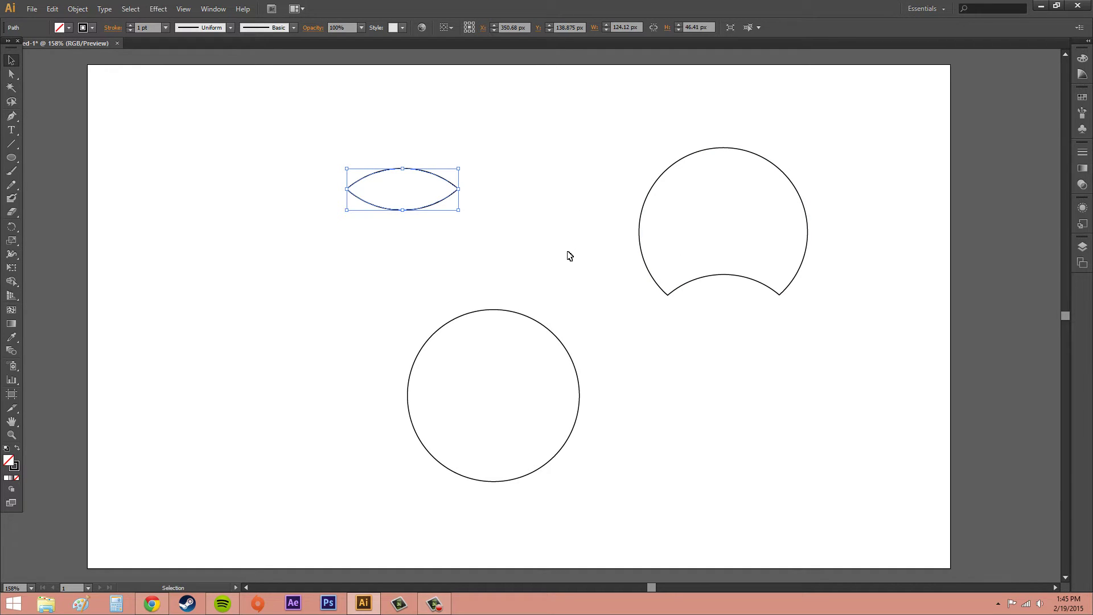
Step: Undo the piece moves and the split, then select both circles
{"action": "key", "text": "a"}
{"action": "key", "text": "ctrl+z"}
{"action": "key", "text": "ctrl+z"}
{"action": "key", "text": "ctrl+z"}
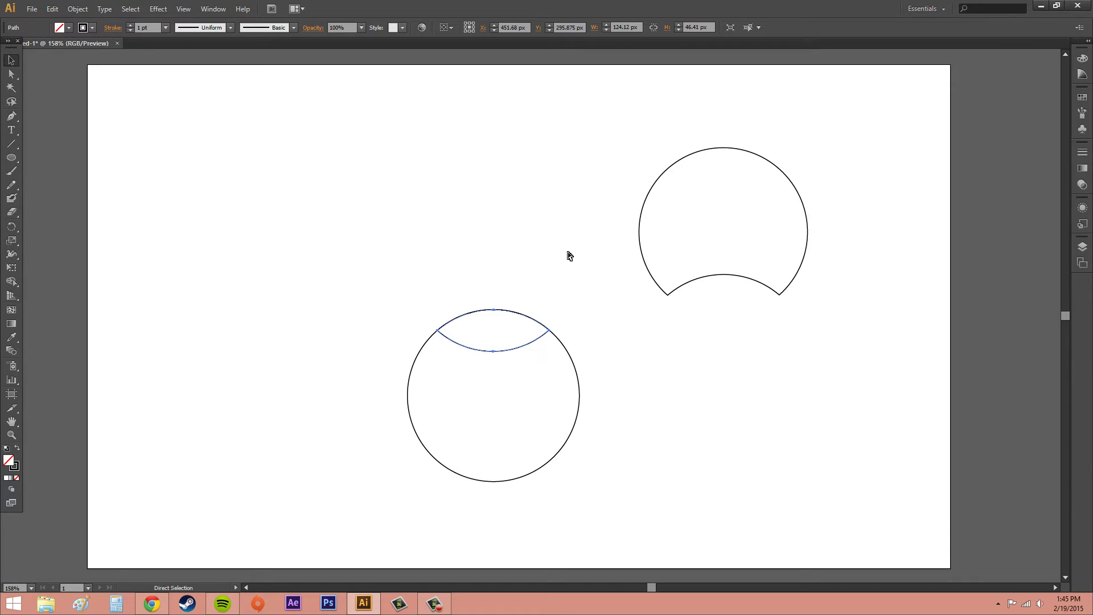
{"action": "key", "text": "v"}
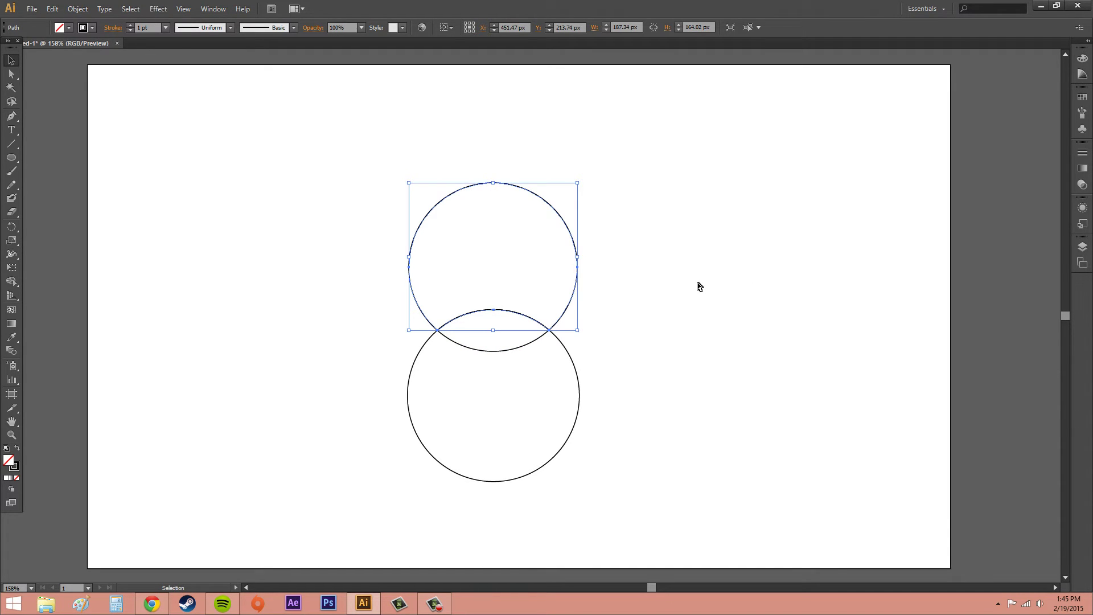
{"action": "key", "text": "ctrl+a"}
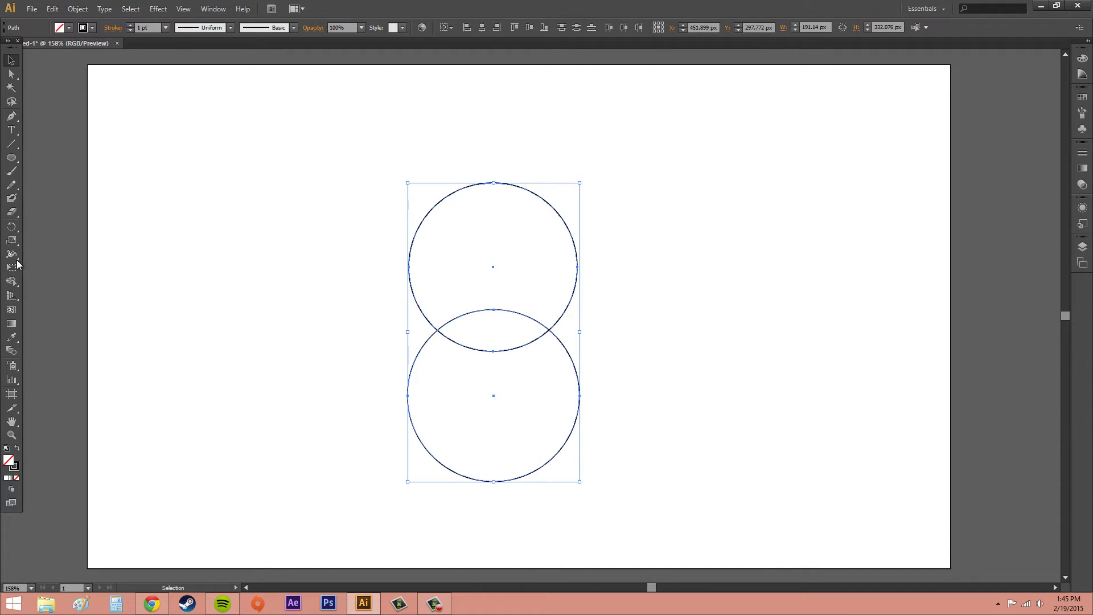
{"action": "left_click", "coordinate": [11, 282]}
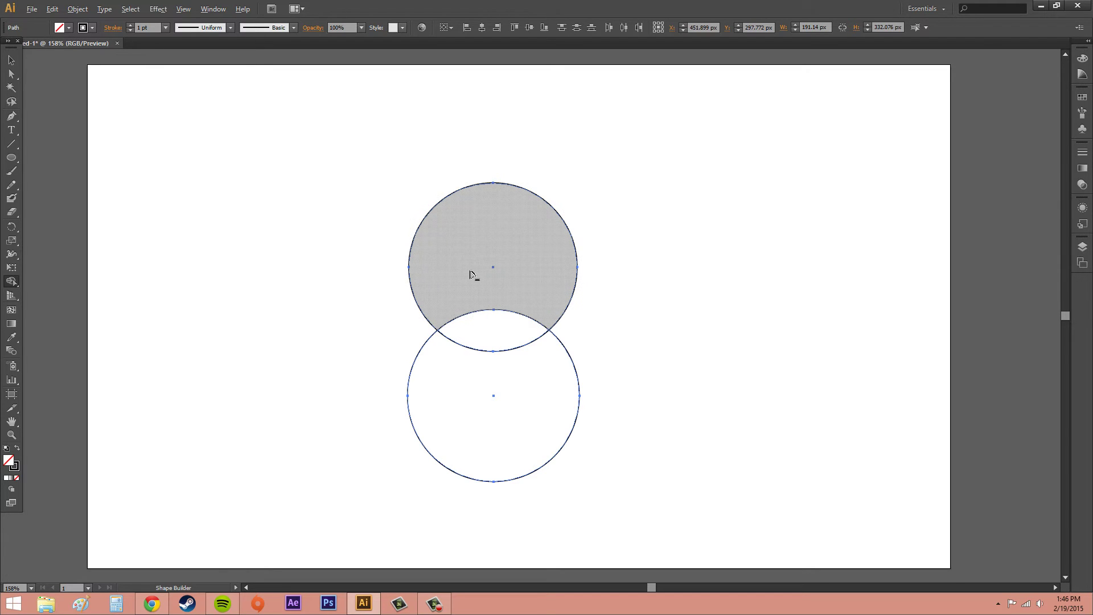
Step: Remove the lens's two inner arcs so the circles form a single figure-8 outline
{"action": "left_click", "coordinate": [471, 262], "text": "alt"}
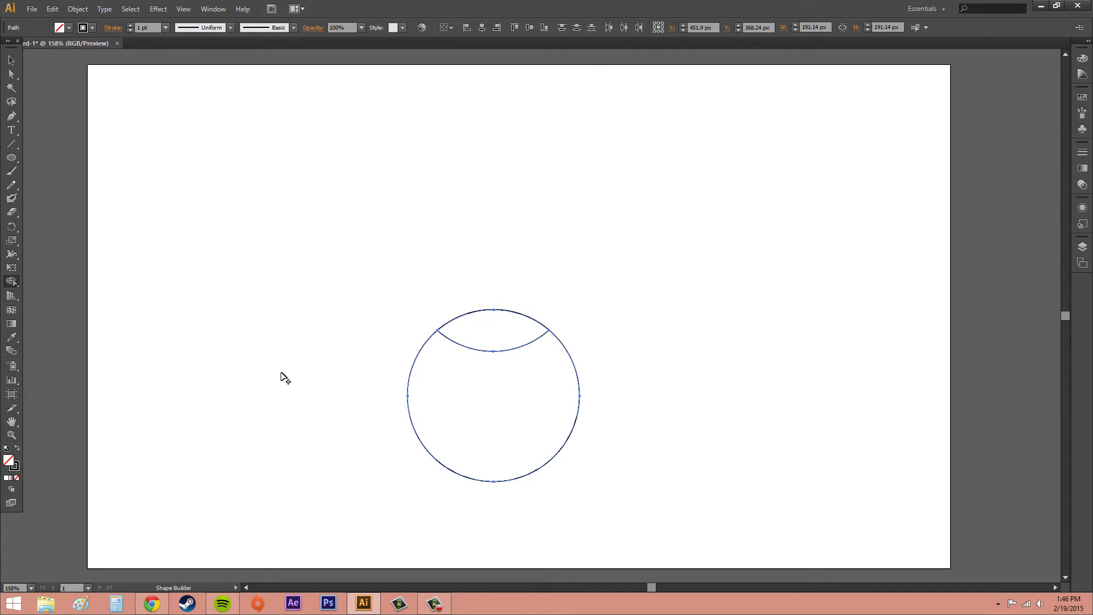
{"action": "key", "text": "ctrl+z"}
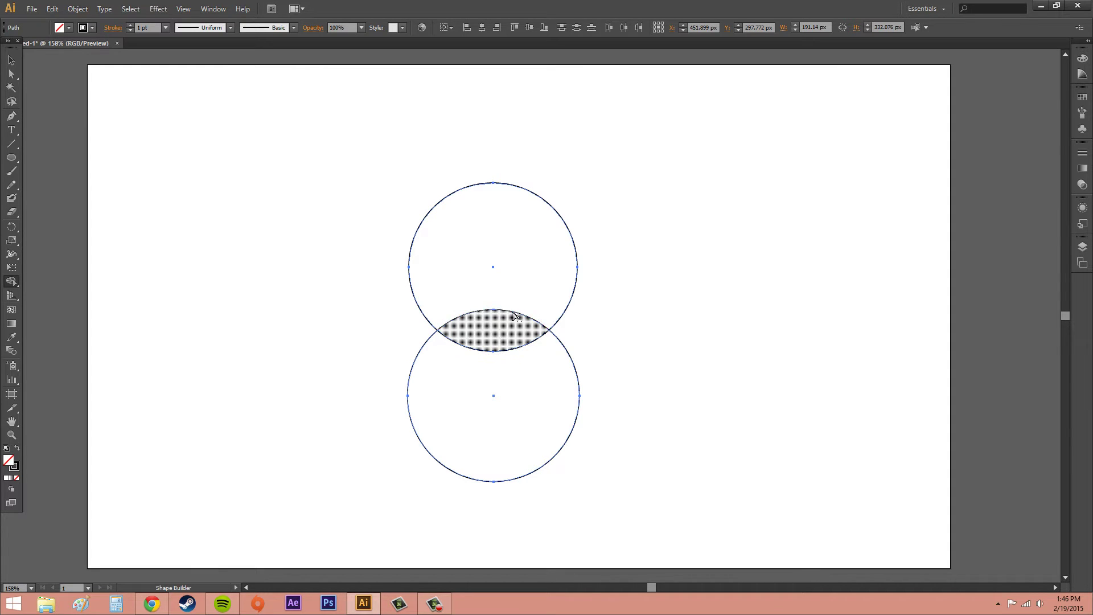
{"action": "left_click", "coordinate": [512, 312], "text": "alt"}
{"action": "left_click", "coordinate": [498, 351], "text": "alt"}
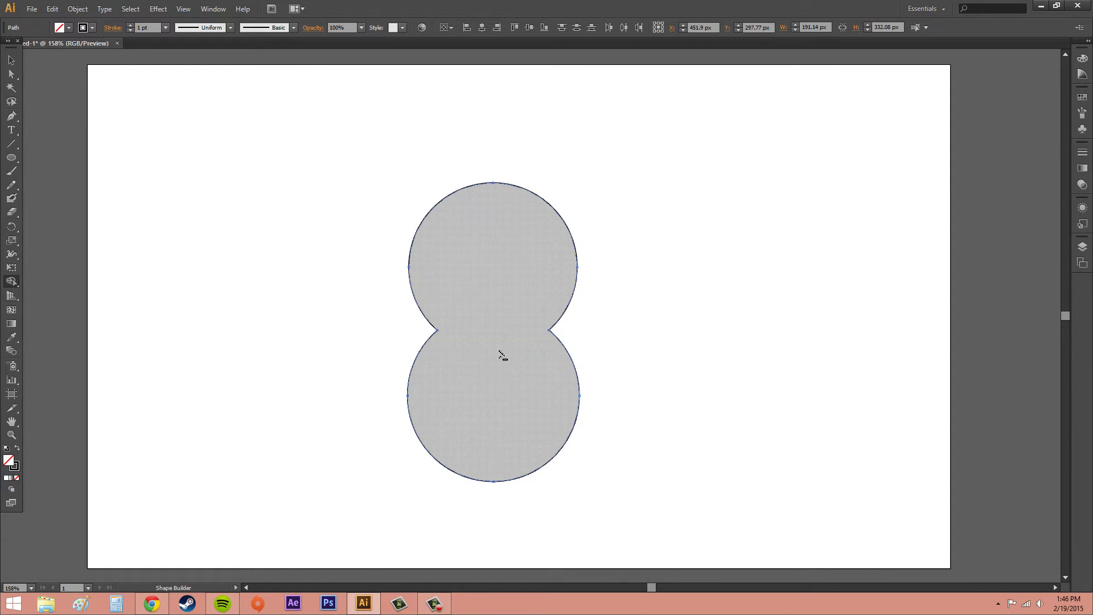
{"action": "left_click", "coordinate": [11, 60]}
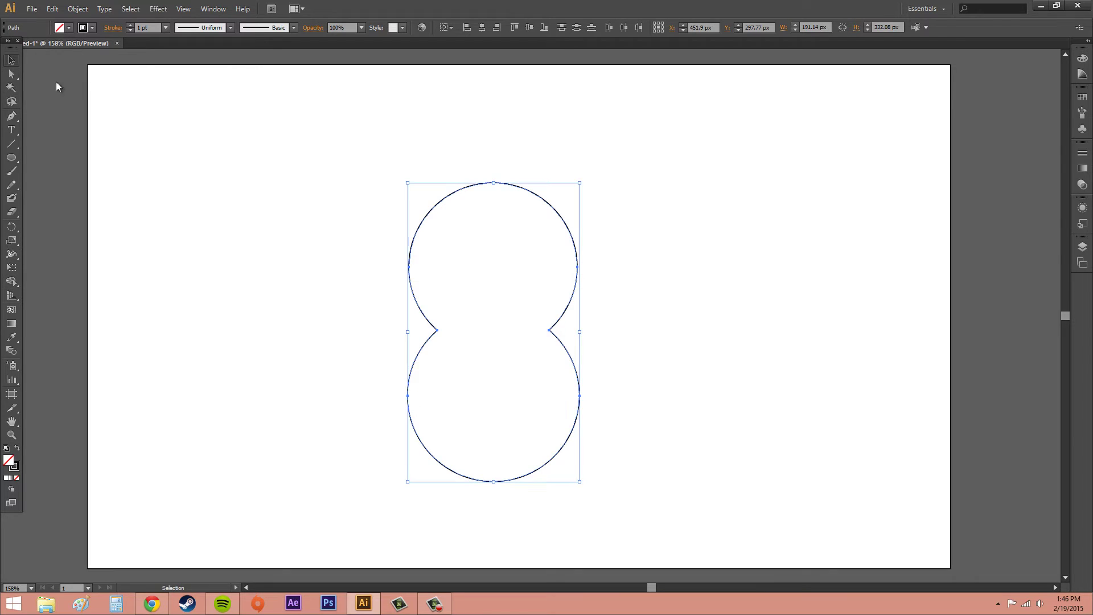
Step: Pull the figure-eight's upper arc away, then undo the move
{"action": "left_click", "coordinate": [682, 223]}
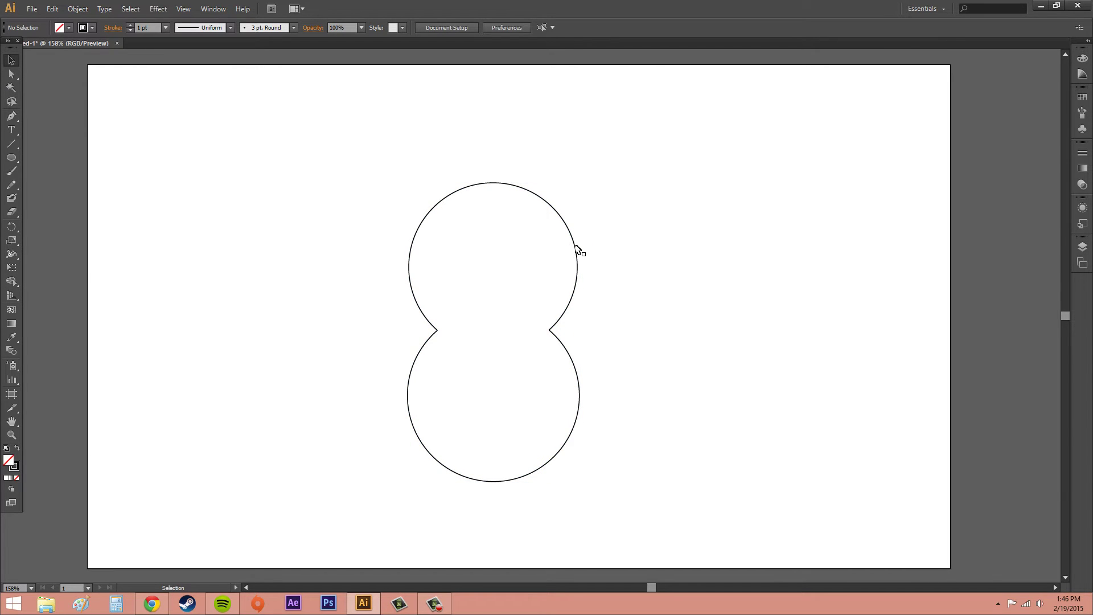
{"action": "left_click", "coordinate": [576, 249]}
{"action": "left_click_drag", "start_coordinate": [577, 249], "coordinate": [730, 214]}
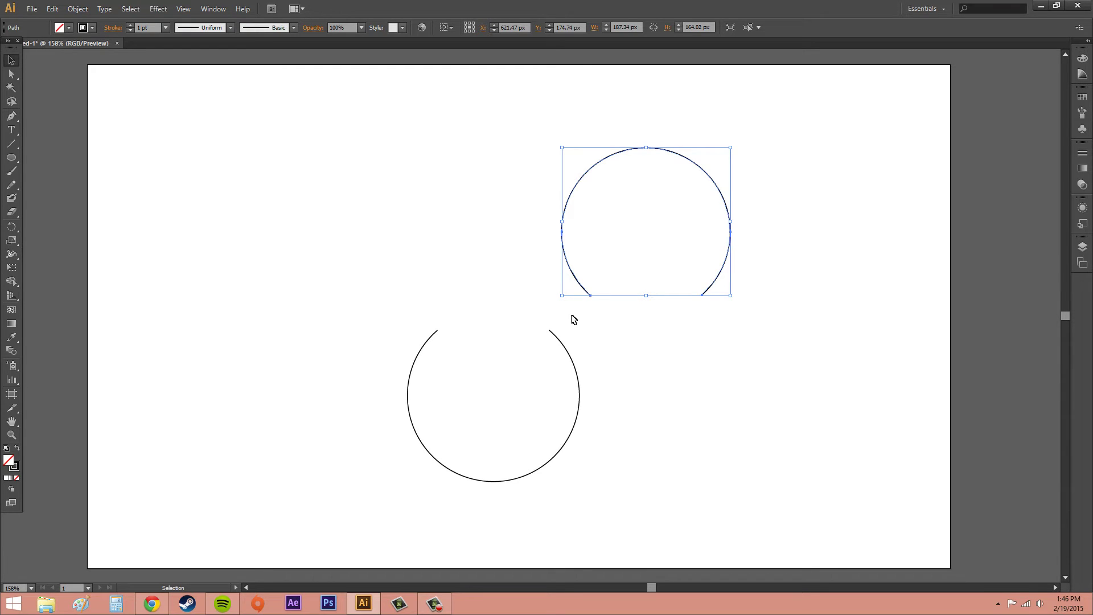
{"action": "key", "text": "ctrl+z"}
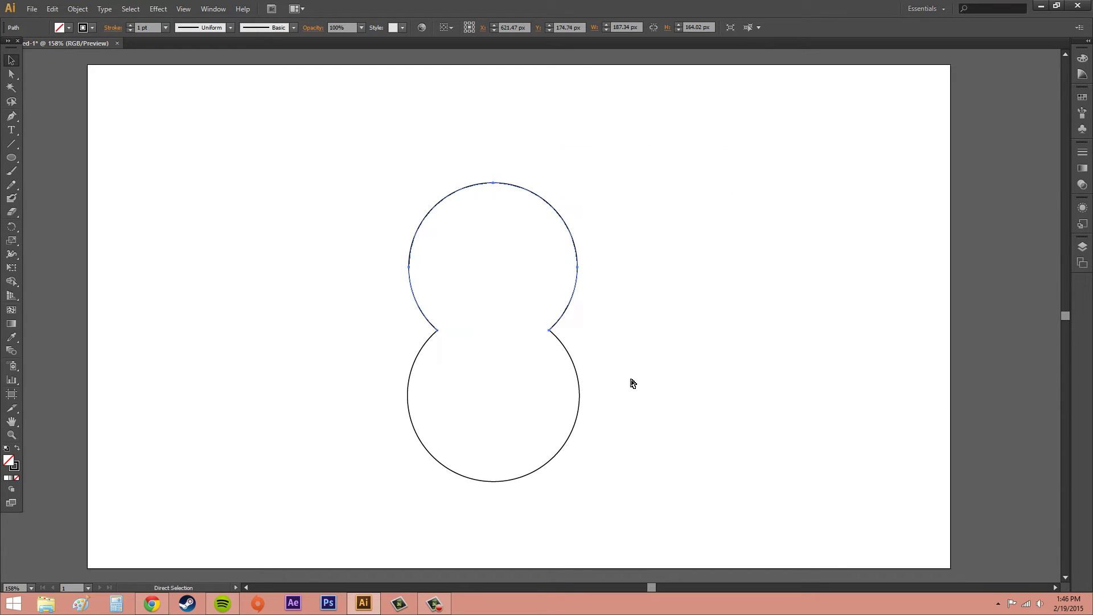
Step: Undo the merge to restore two full circles, test-move the bottom circle, and revert it
{"action": "key", "text": "v"}
{"action": "key", "text": "a"}
{"action": "key", "text": "ctrl+z"}
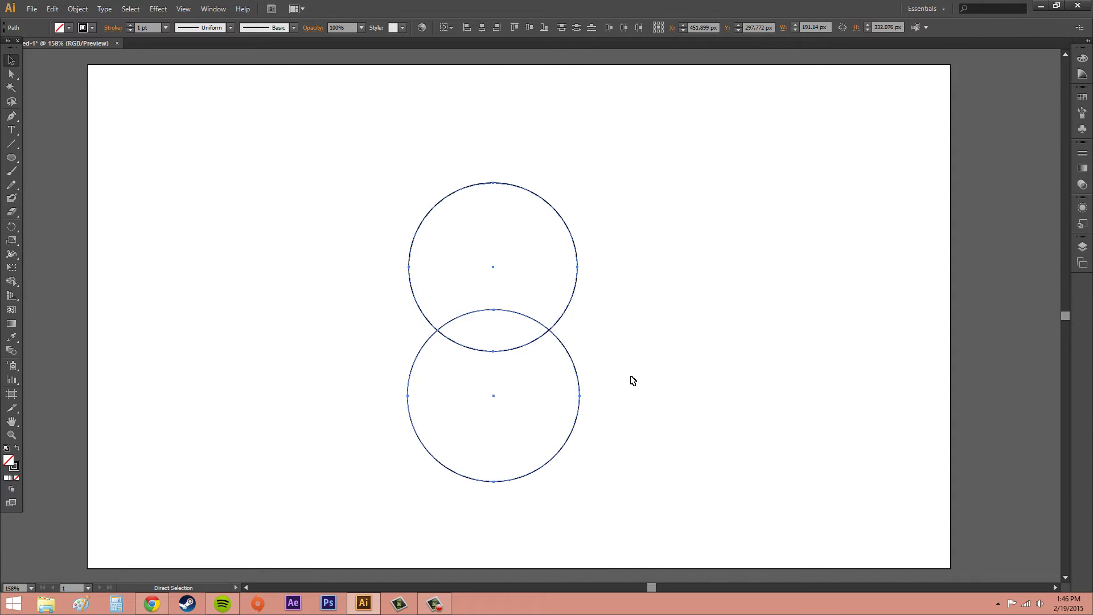
{"action": "key", "text": "ctrl"}
{"action": "left_click_drag", "start_coordinate": [518, 313], "coordinate": [523, 353]}
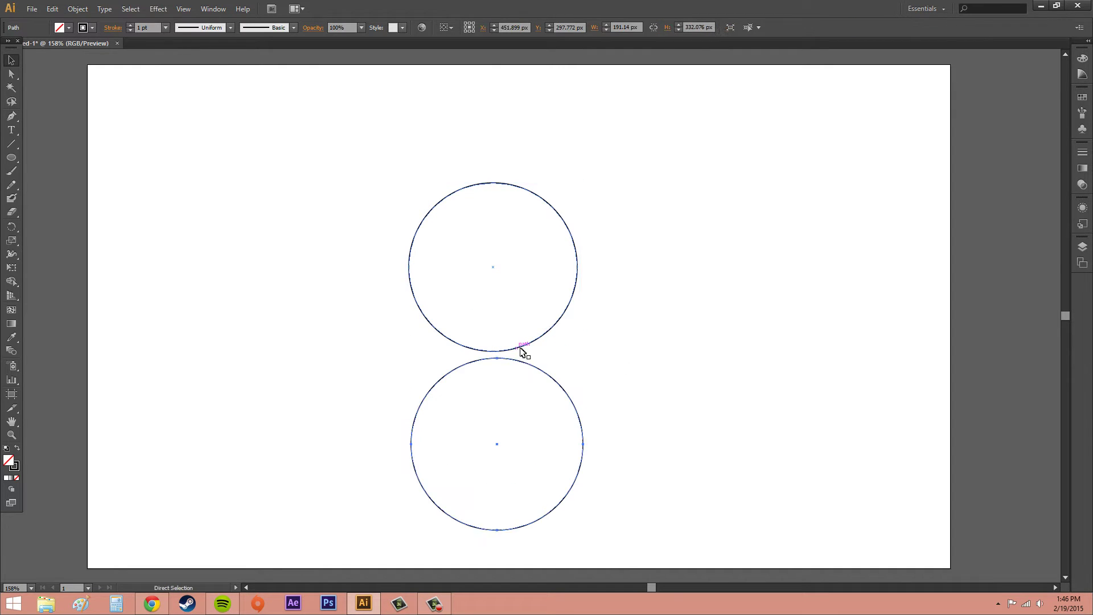
{"action": "key", "text": "ctrl"}
{"action": "key", "text": "ctrl+z"}
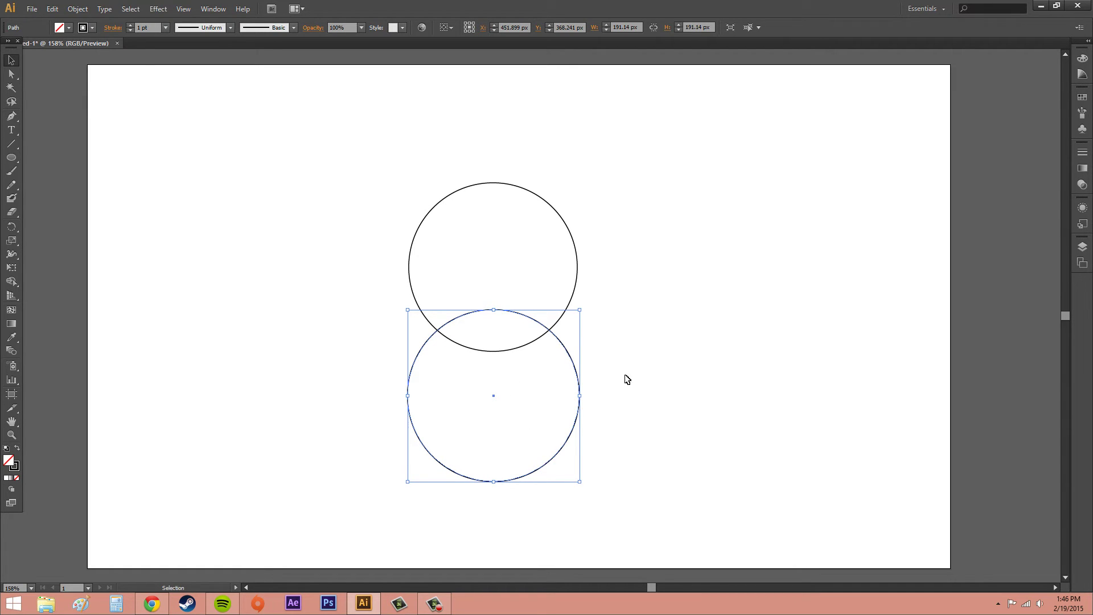
{"action": "left_click", "coordinate": [712, 363]}
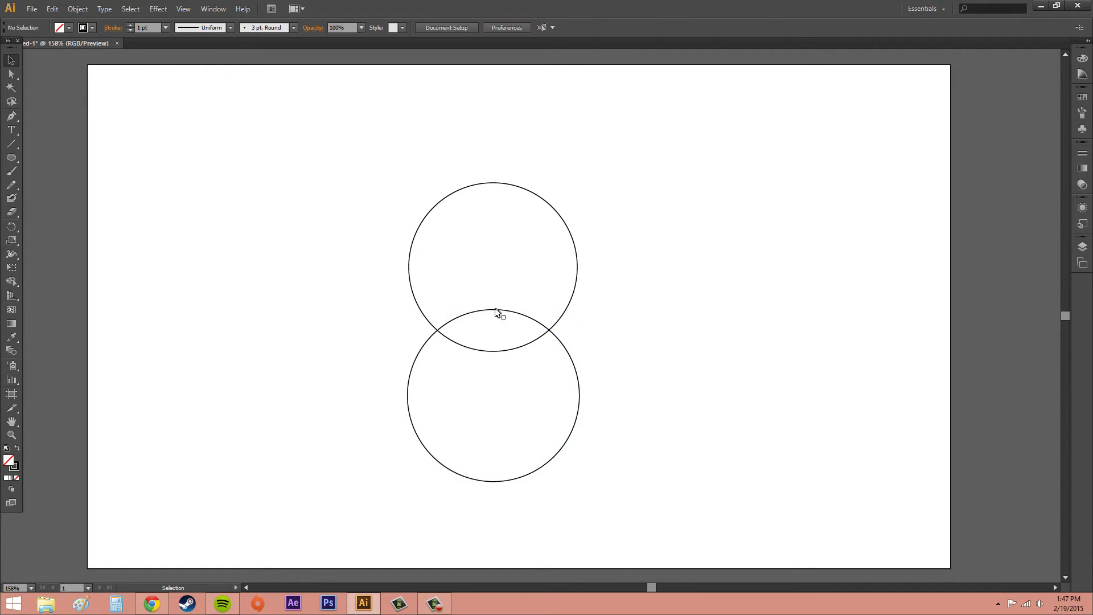
Step: In Shape Builder Tool Options, try Gap Length Medium and Large, then settle on Small (3 px)
{"action": "double_click", "coordinate": [12, 281]}
{"action": "left_click_drag", "start_coordinate": [548, 165], "coordinate": [266, 200]}
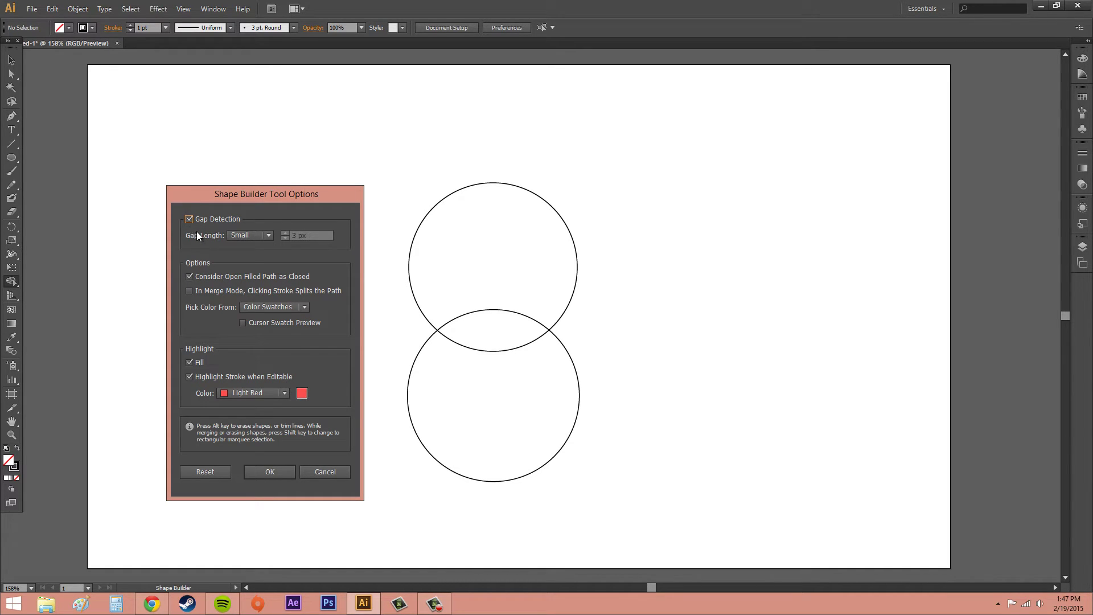
{"action": "left_click", "coordinate": [243, 235]}
{"action": "left_click", "coordinate": [246, 255]}
{"action": "left_click", "coordinate": [248, 235]}
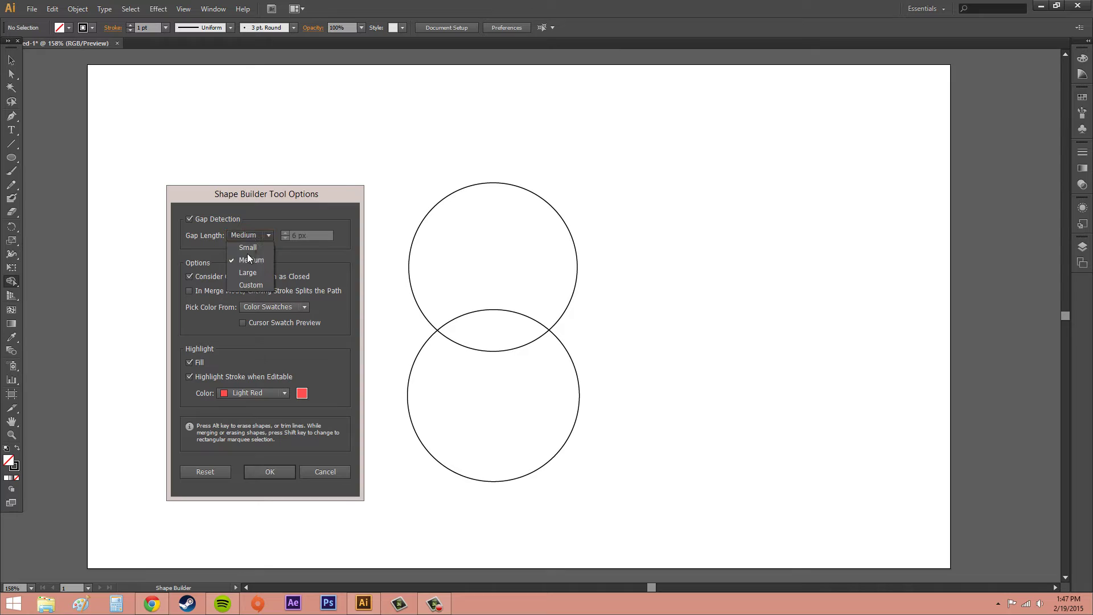
{"action": "left_click", "coordinate": [244, 265]}
{"action": "left_click", "coordinate": [252, 283]}
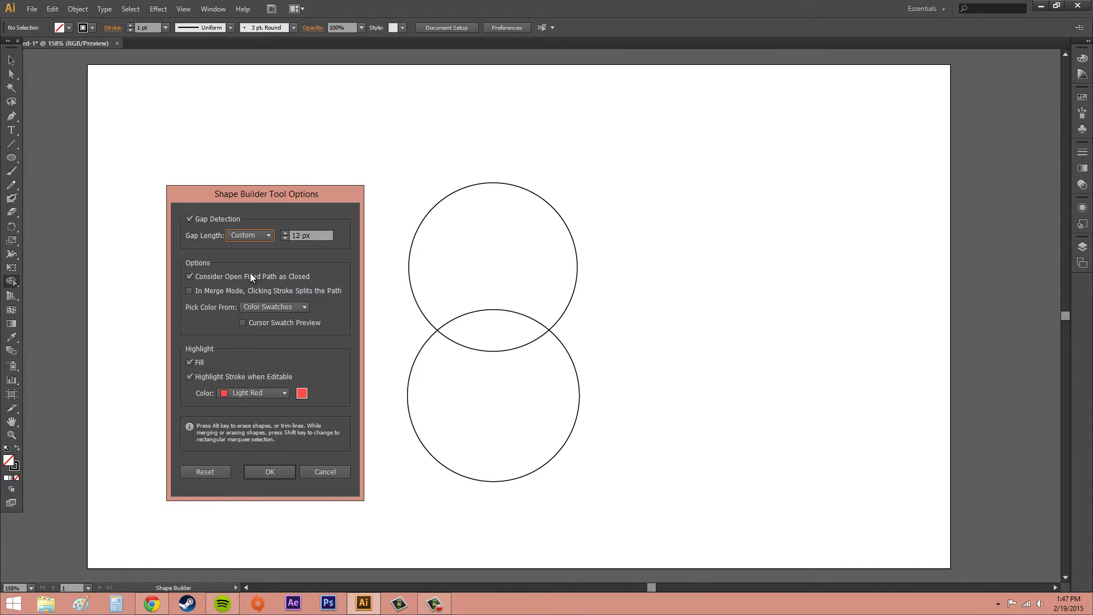
{"action": "left_click", "coordinate": [247, 236]}
{"action": "left_click", "coordinate": [249, 247]}
Step: Keep colours from Color Swatches, reset Shape Builder options to defaults, and confirm with OK
{"action": "left_click", "coordinate": [260, 308]}
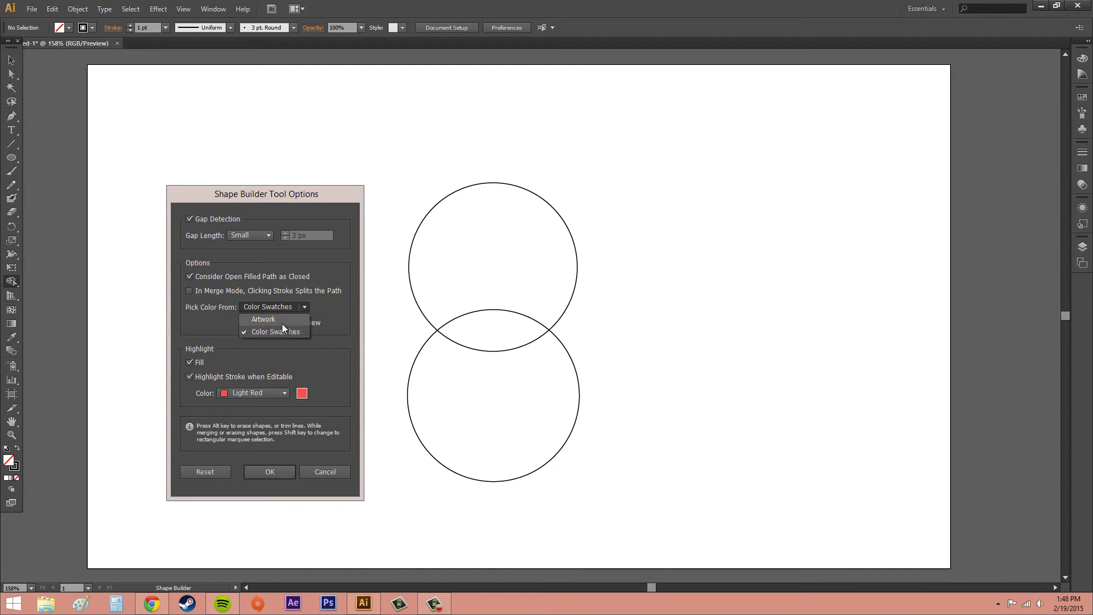
{"action": "left_click", "coordinate": [290, 309]}
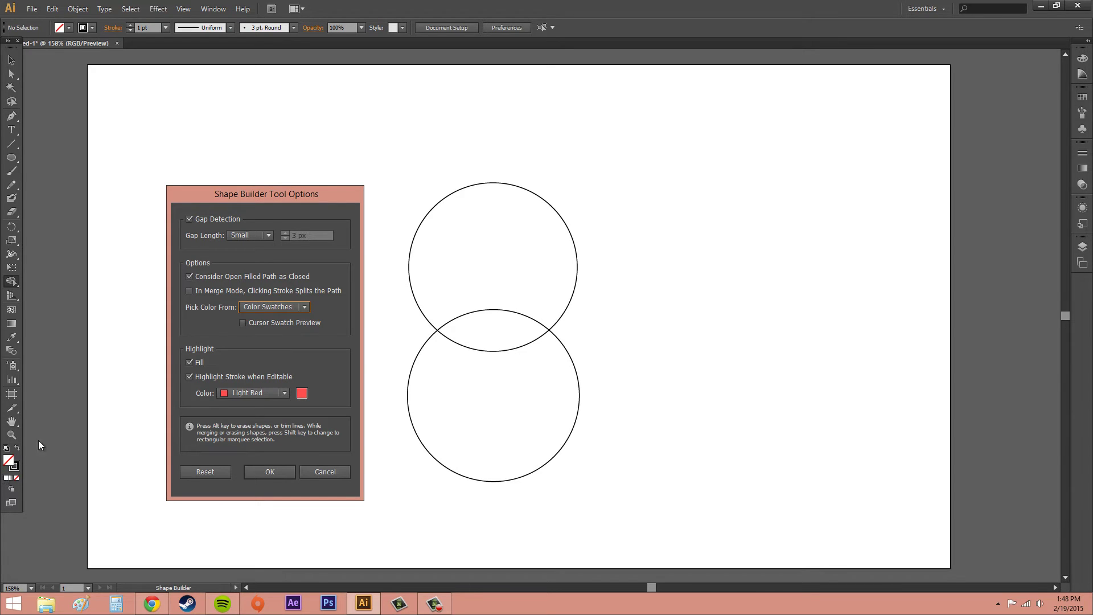
{"action": "left_click", "coordinate": [1083, 62]}
{"action": "left_click", "coordinate": [243, 323]}
{"action": "left_click", "coordinate": [211, 473]}
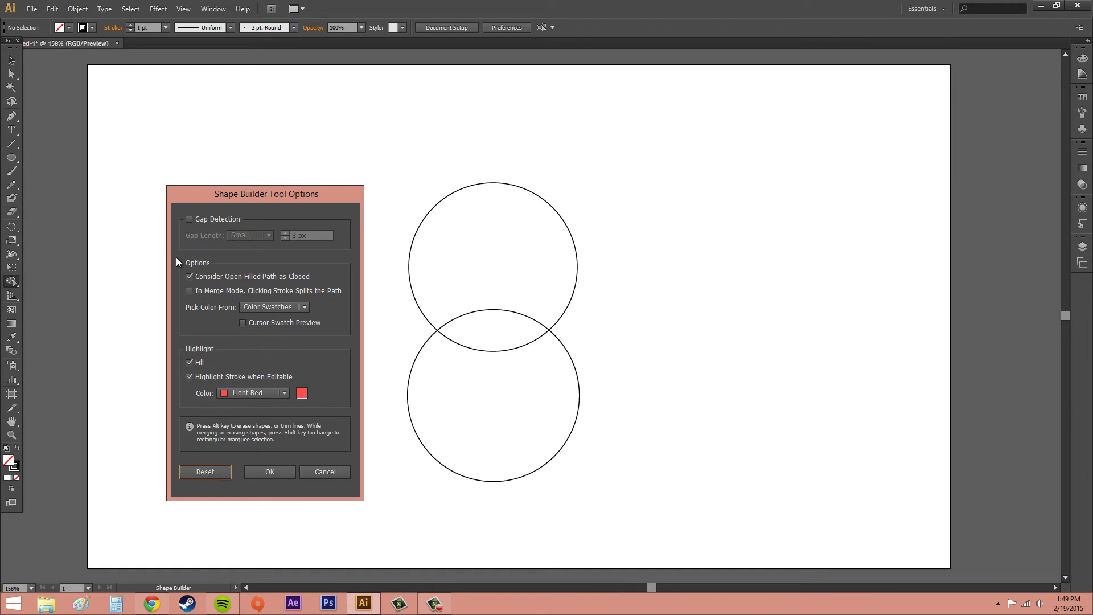
{"action": "left_click", "coordinate": [274, 475]}
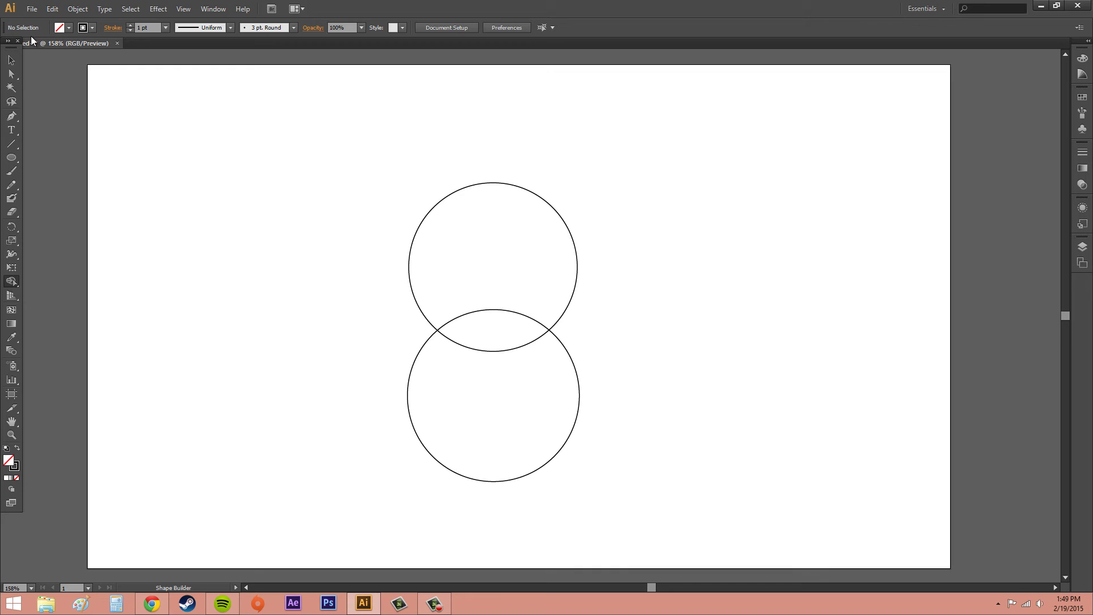
Step: Pick the Selection tool at the top of the toolbar
{"action": "left_click", "coordinate": [11, 60]}
Step: Draw a rounded rectangle left of the circles and give it a 5 pt stroke
{"action": "left_click", "coordinate": [19, 160]}
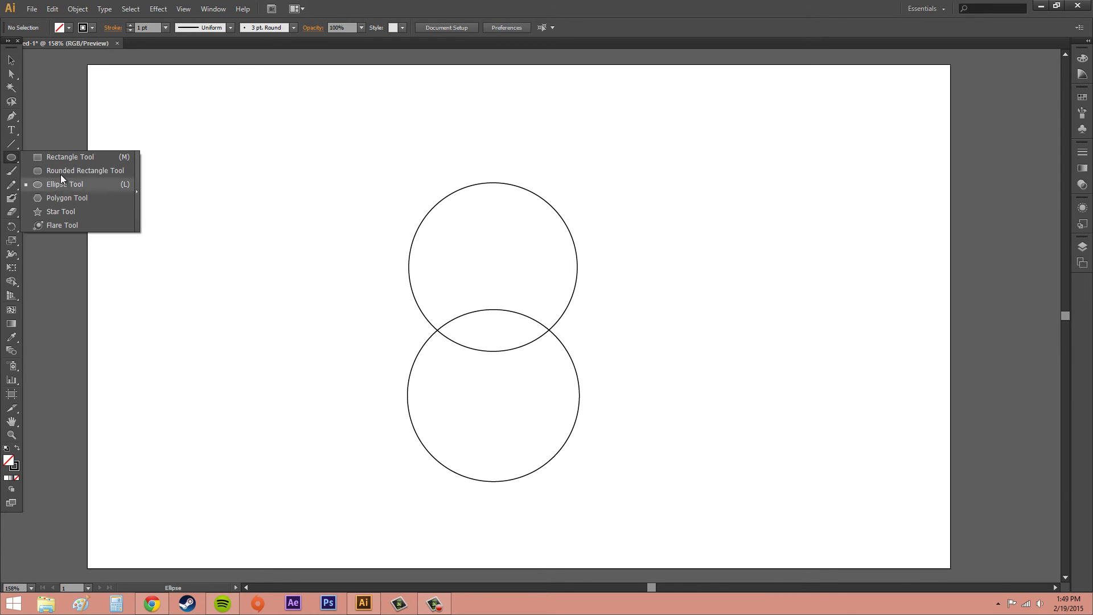
{"action": "left_click", "coordinate": [63, 170]}
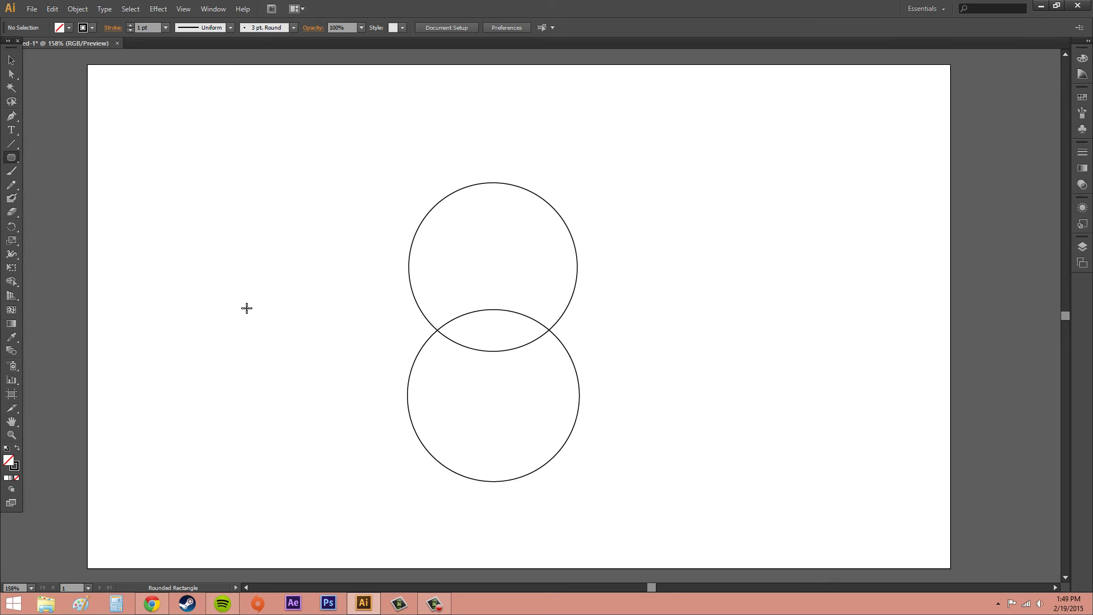
{"action": "left_click_drag", "start_coordinate": [225, 296], "coordinate": [386, 392]}
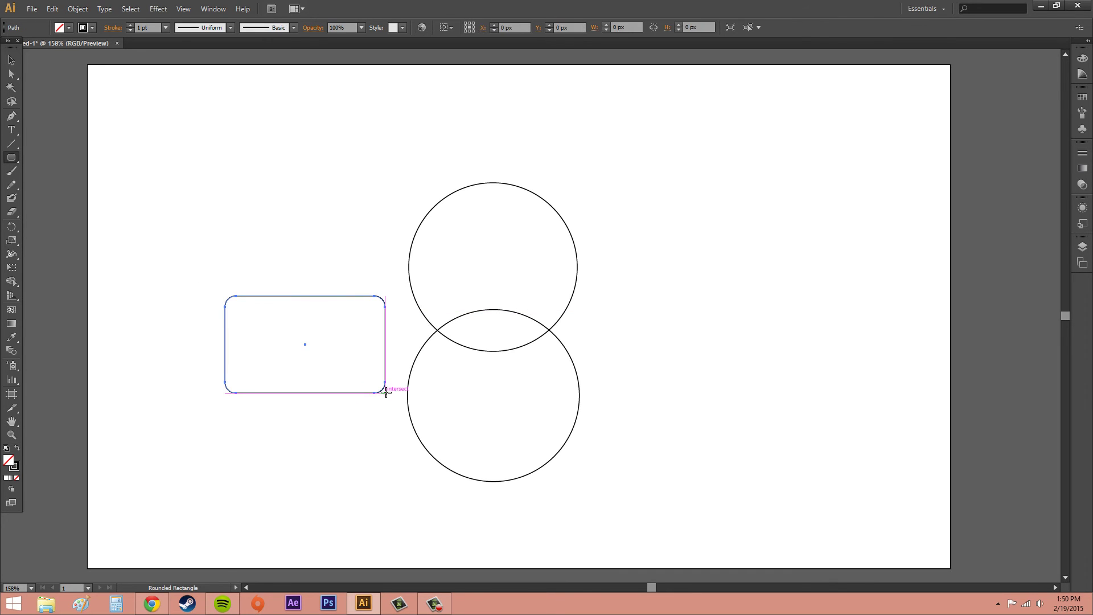
{"action": "left_click", "coordinate": [129, 25]}
{"action": "left_click", "coordinate": [130, 26]}
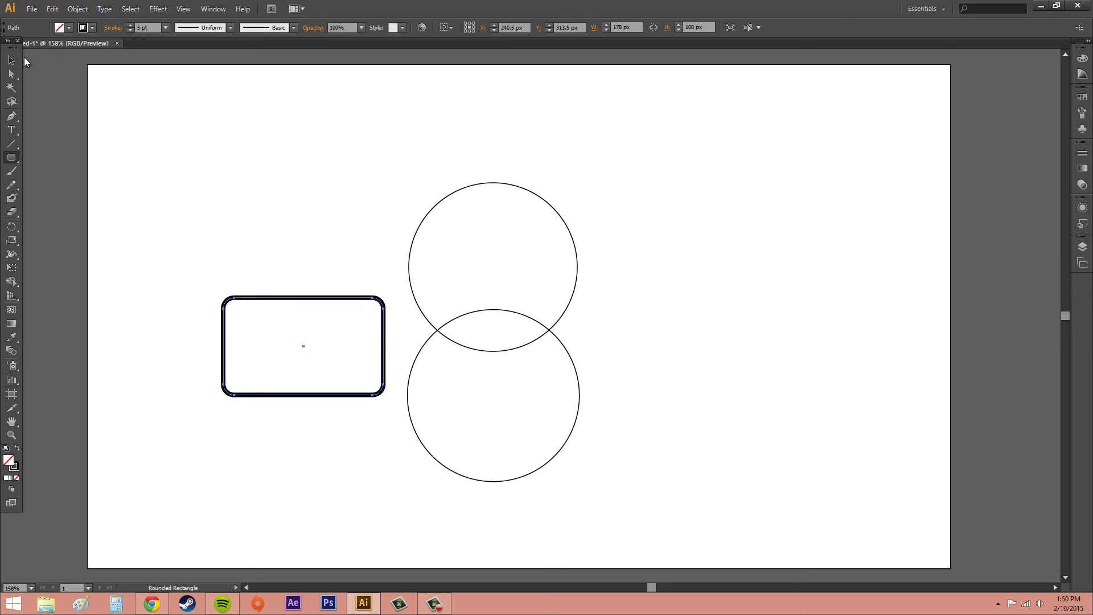
Step: Shrink the upper circle to about 122 px and move it over the rectangle's top edge
{"action": "left_click", "coordinate": [12, 59]}
{"action": "left_click", "coordinate": [467, 248]}
{"action": "left_click", "coordinate": [563, 220]}
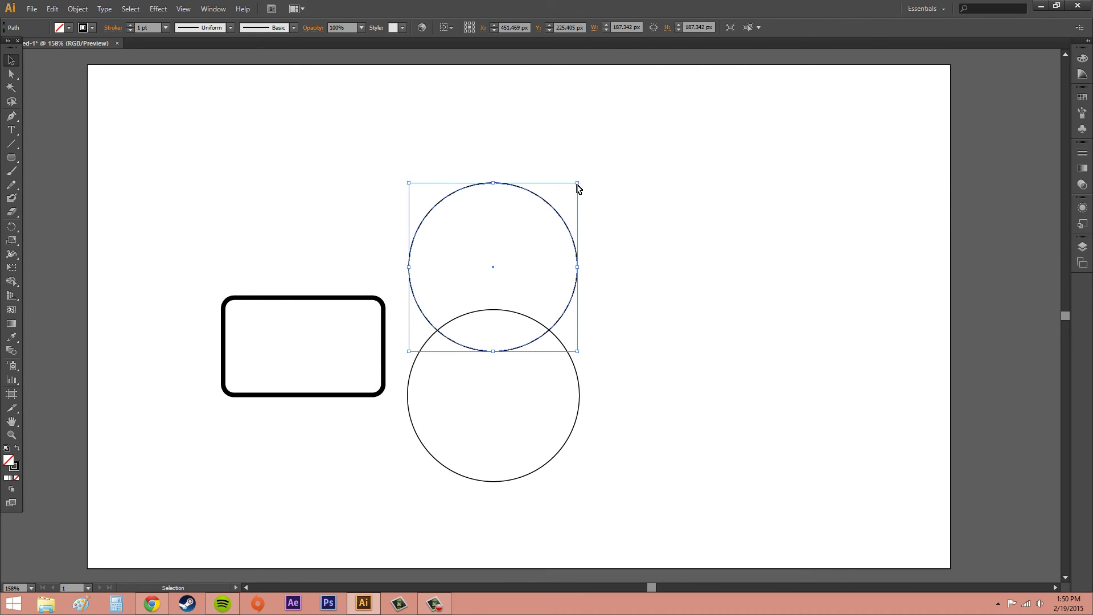
{"action": "left_click_drag", "start_coordinate": [578, 184], "coordinate": [518, 241]}
{"action": "left_click", "coordinate": [451, 288]}
{"action": "double_click", "coordinate": [494, 249]}
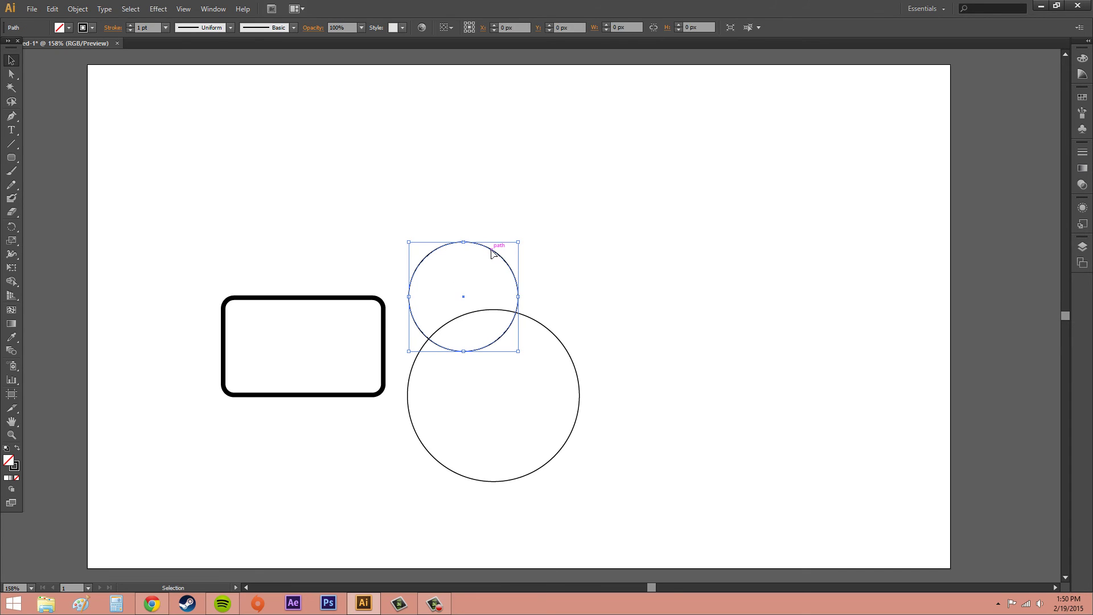
{"action": "left_click_drag", "start_coordinate": [501, 251], "coordinate": [359, 258]}
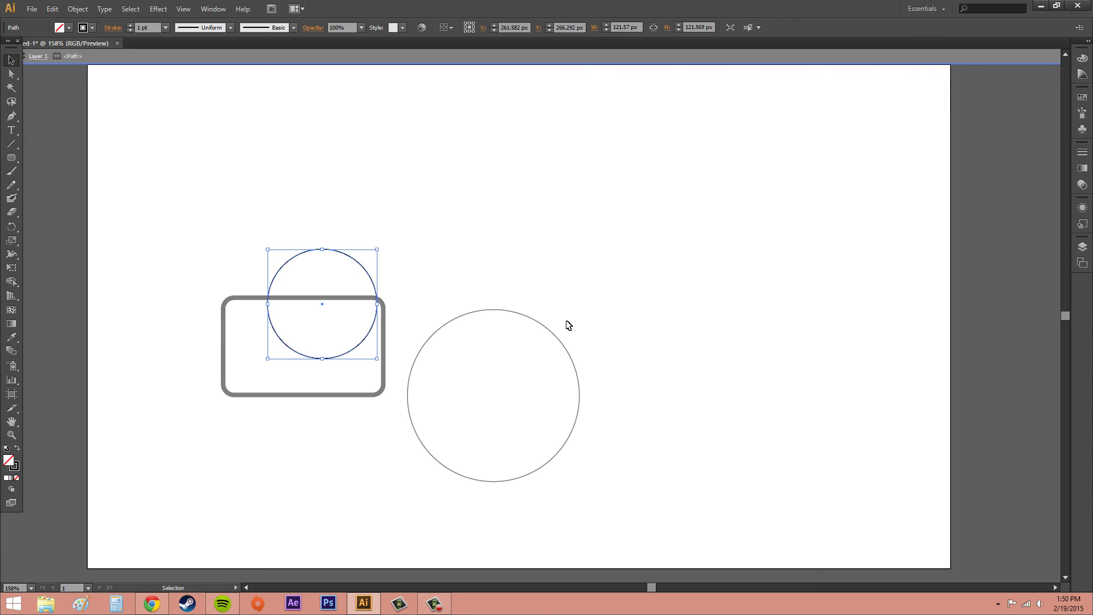
{"action": "left_click", "coordinate": [558, 335]}
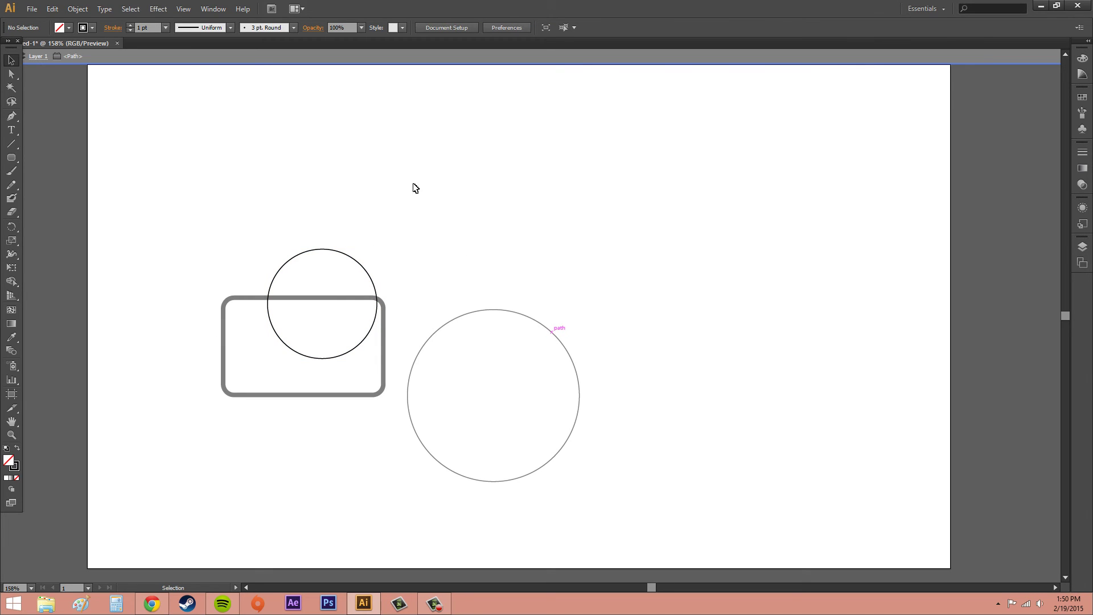
Step: Move the other circle onto the rectangle's left side and shrink it to about 70 px
{"action": "left_click", "coordinate": [188, 60]}
{"action": "left_click_drag", "start_coordinate": [531, 322], "coordinate": [310, 287]}
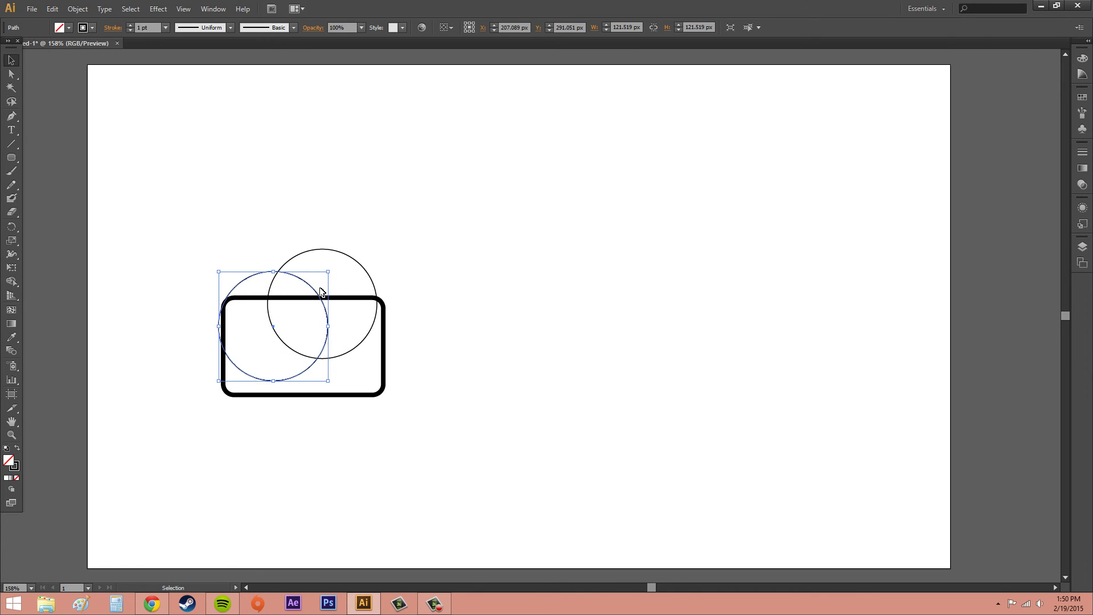
{"action": "key", "text": "Right"}
{"action": "key", "text": "Right"}
{"action": "key", "text": "Right"}
{"action": "key", "text": "Right"}
{"action": "key", "text": "Right"}
{"action": "key", "text": "Right"}
{"action": "key", "text": "Right"}
{"action": "key", "text": "Right"}
{"action": "key", "text": "Right"}
{"action": "key", "text": "Right"}
{"action": "key", "text": "Right"}
{"action": "key", "text": "Right"}
{"action": "key", "text": "Right"}
{"action": "key", "text": "Right"}
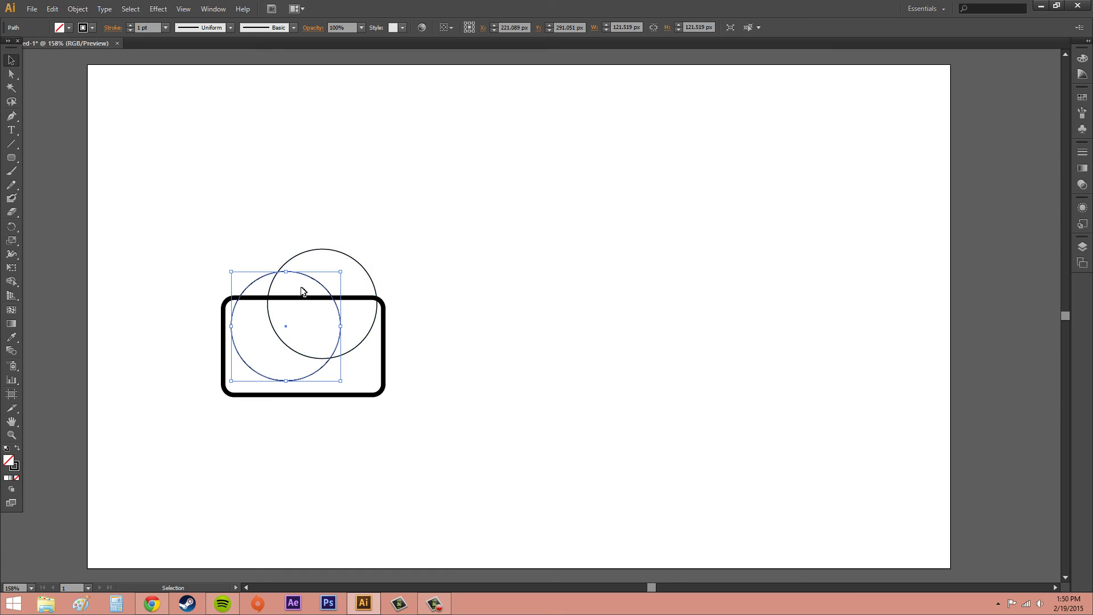
{"action": "left_click_drag", "start_coordinate": [340, 271], "coordinate": [283, 292]}
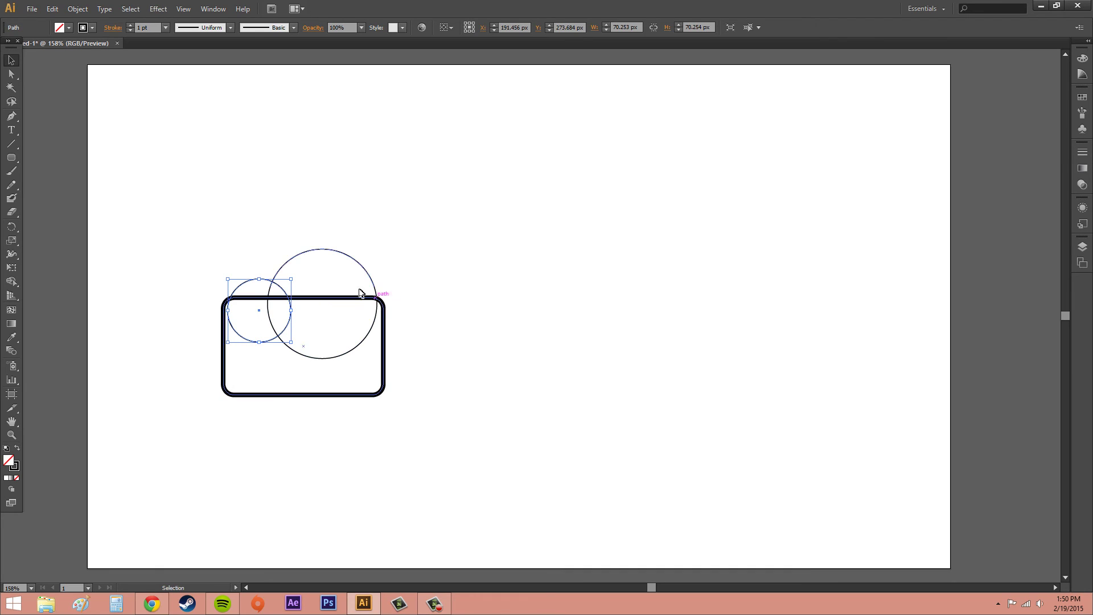
Step: Thicken both circles' stroke weight by two steps, then select all three shapes
{"action": "left_click", "coordinate": [360, 262], "text": "shift"}
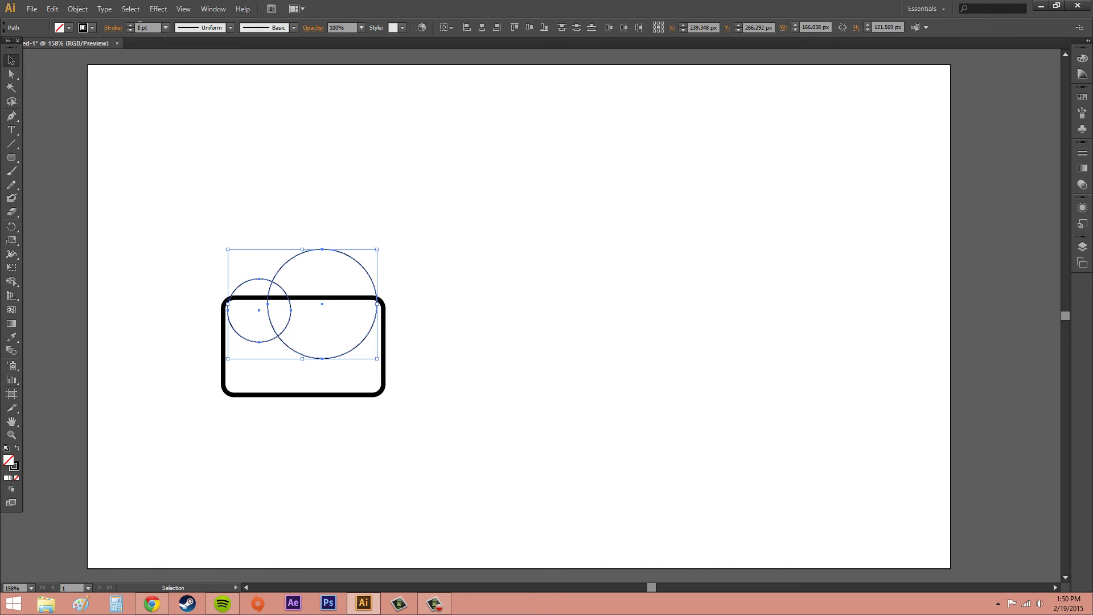
{"action": "left_click", "coordinate": [129, 25]}
{"action": "left_click", "coordinate": [130, 25]}
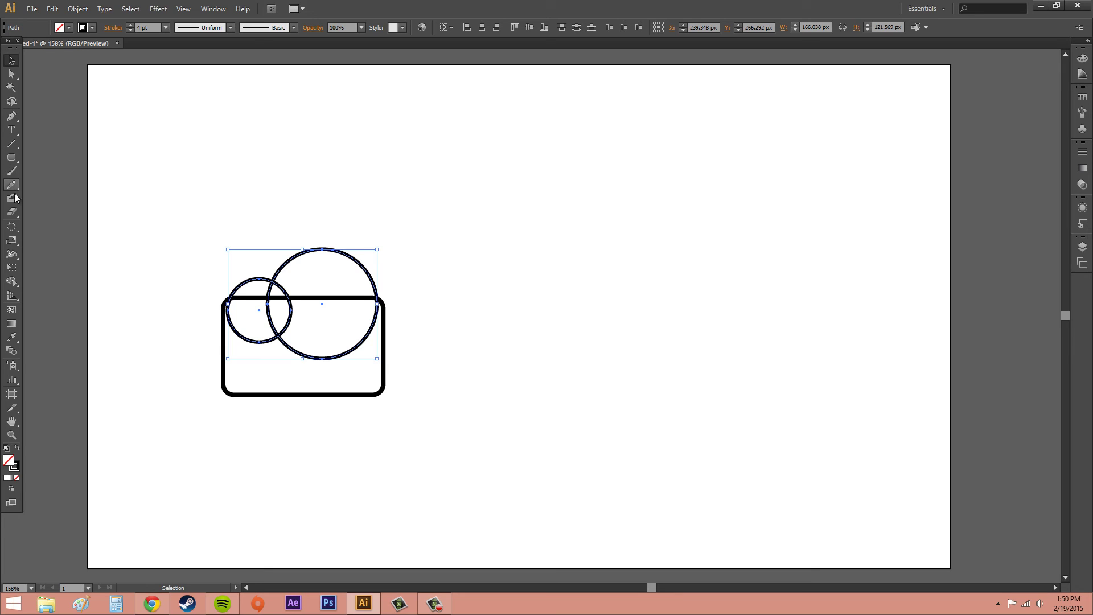
{"action": "mouse_move", "coordinate": [159, 190]}
{"action": "left_mouse_down"}
{"action": "mouse_move", "coordinate": [191, 239]}
{"action": "mouse_move", "coordinate": [377, 411]}
{"action": "left_mouse_up"}
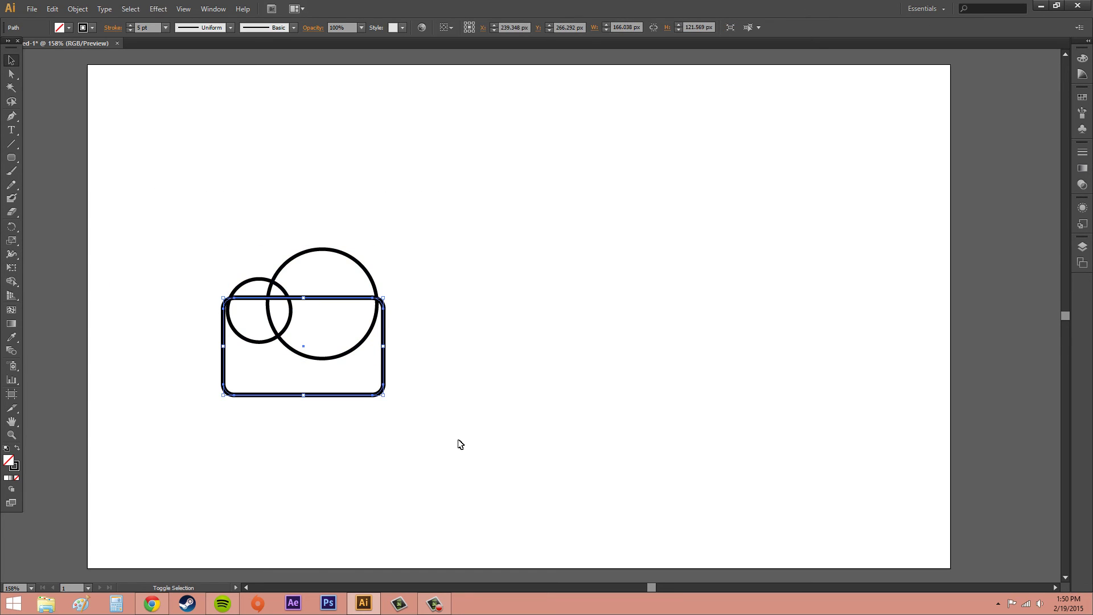
{"action": "left_click_drag", "start_coordinate": [156, 187], "coordinate": [424, 432]}
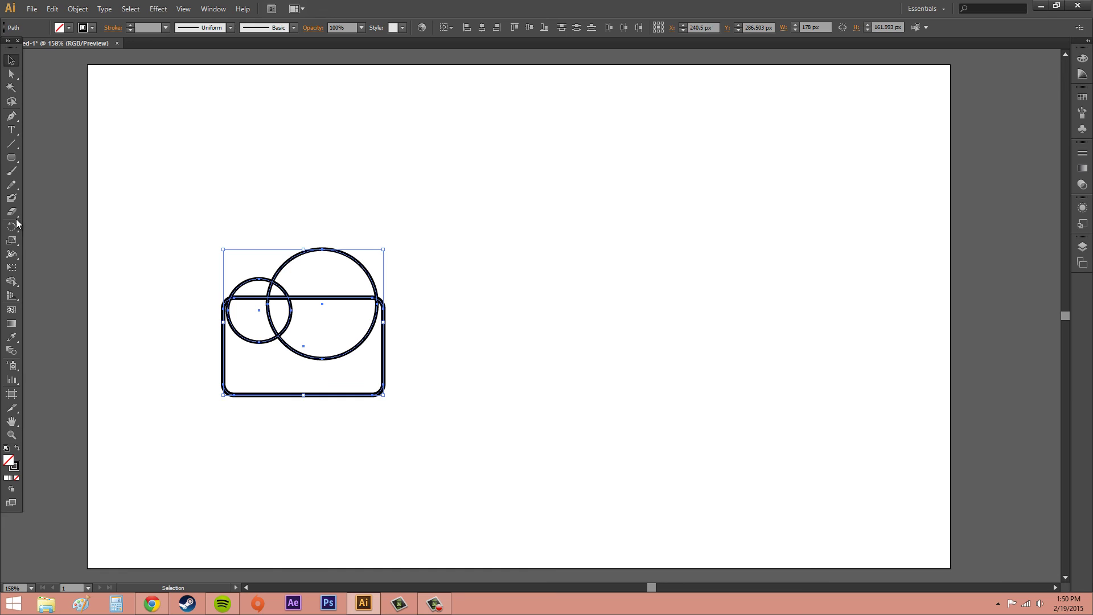
Step: With Shape Builder, merge the circles' overlapping regions into the rounded rectangle as one cloud
{"action": "left_click", "coordinate": [11, 281]}
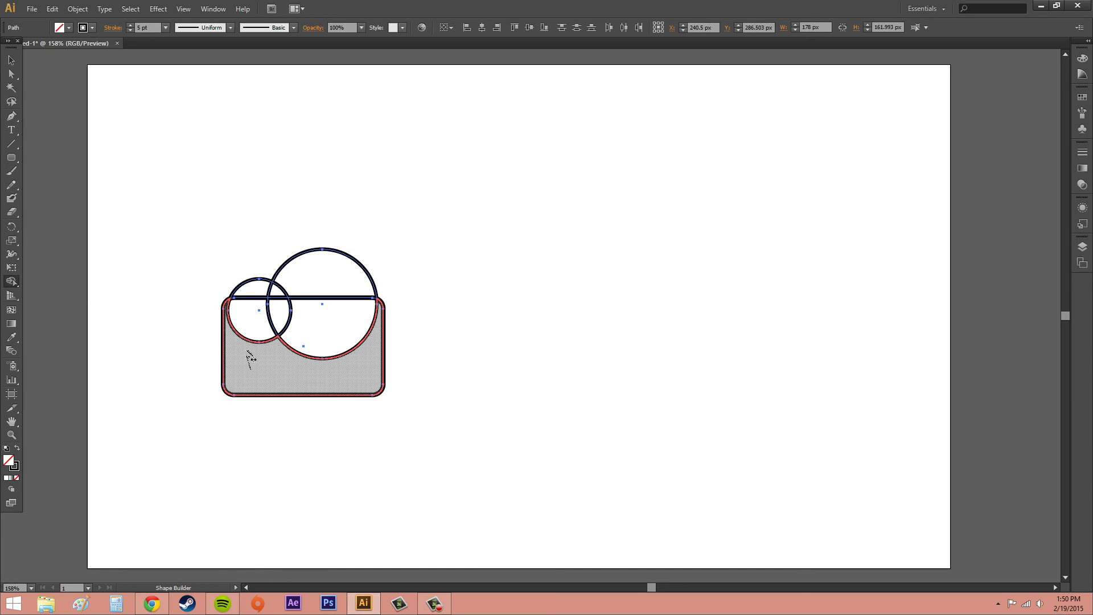
{"action": "left_click_drag", "start_coordinate": [245, 357], "coordinate": [264, 338]}
{"action": "left_click", "coordinate": [296, 348]}
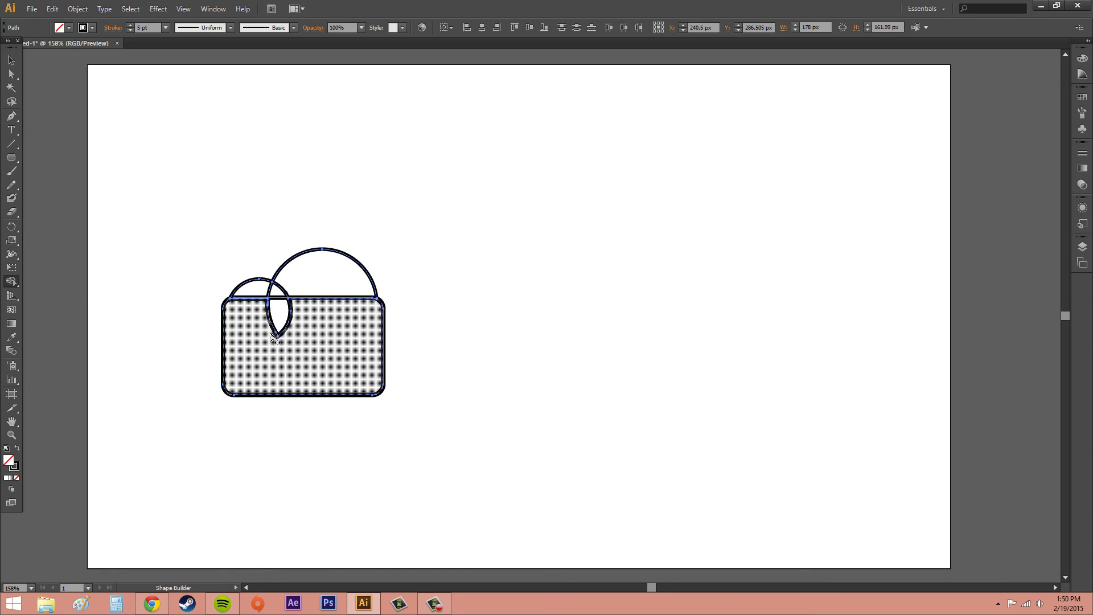
{"action": "left_click", "coordinate": [276, 331]}
{"action": "mouse_move", "coordinate": [255, 357]}
{"action": "left_mouse_down"}
{"action": "mouse_move", "coordinate": [305, 319]}
{"action": "mouse_move", "coordinate": [312, 338]}
{"action": "mouse_move", "coordinate": [337, 291]}
{"action": "mouse_move", "coordinate": [314, 308]}
{"action": "mouse_move", "coordinate": [287, 304]}
{"action": "left_mouse_up"}
{"action": "left_click", "coordinate": [315, 341]}
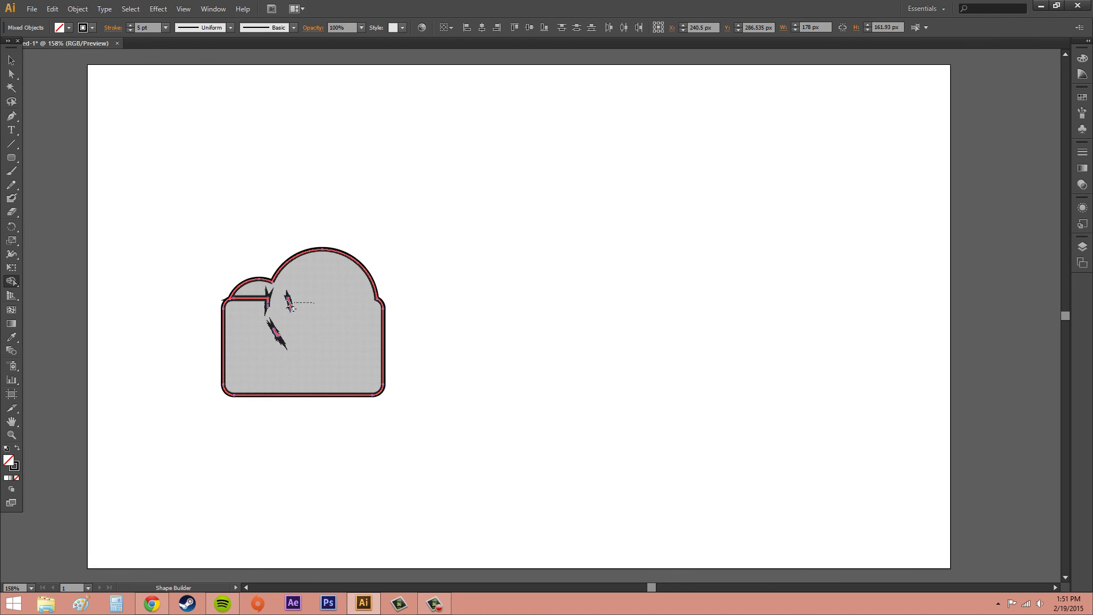
Step: Try removing regions inside the cloud, undoing an accidental deletion of the merged shape
{"action": "left_click", "coordinate": [293, 309], "text": "alt"}
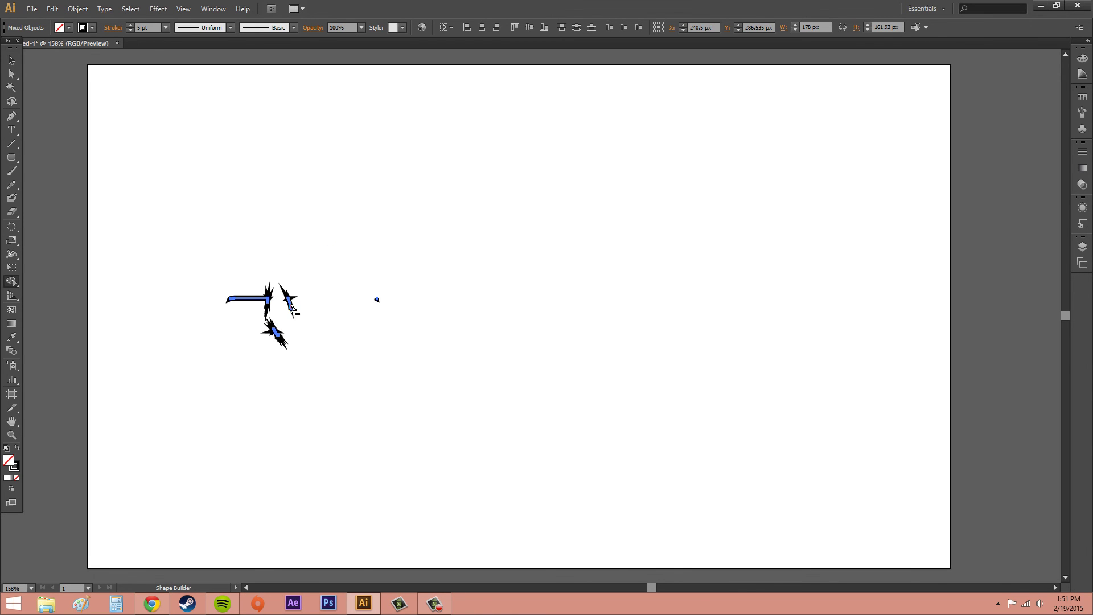
{"action": "key", "text": "ctrl"}
{"action": "key", "text": "ctrl+z"}
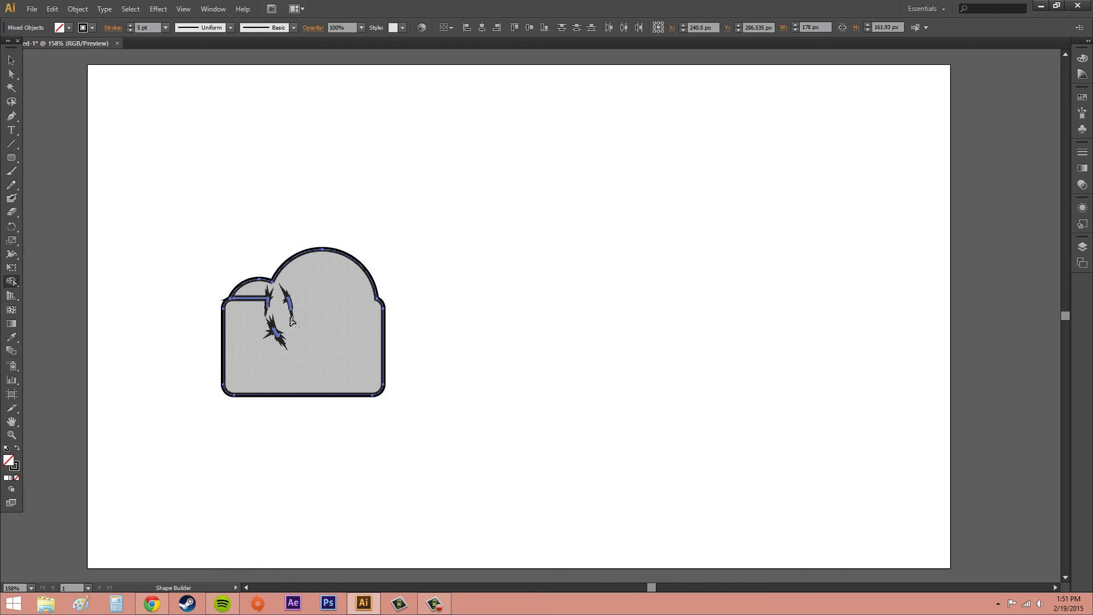
{"action": "left_click", "coordinate": [292, 309], "text": "alt"}
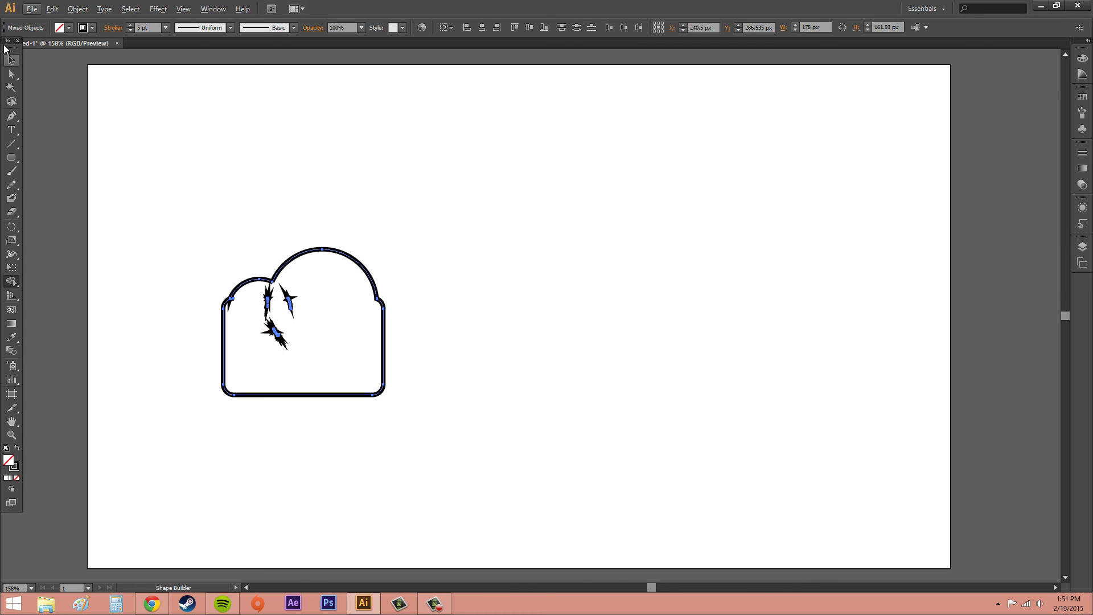
Step: Inspect the cloud's compound path and its stray fragments in isolation mode
{"action": "left_click", "coordinate": [12, 61]}
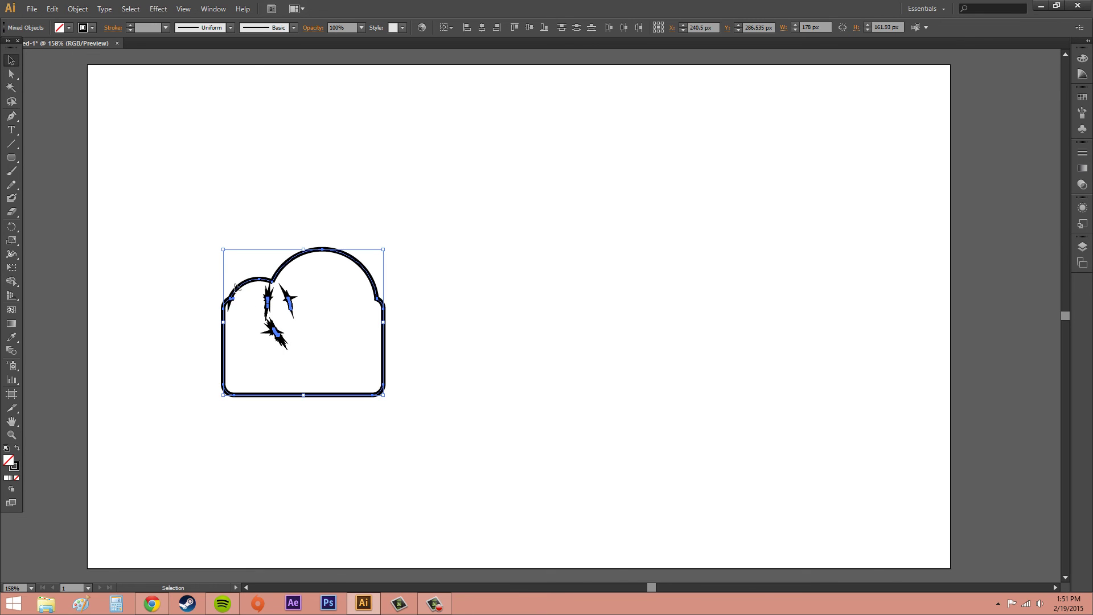
{"action": "left_click", "coordinate": [264, 305]}
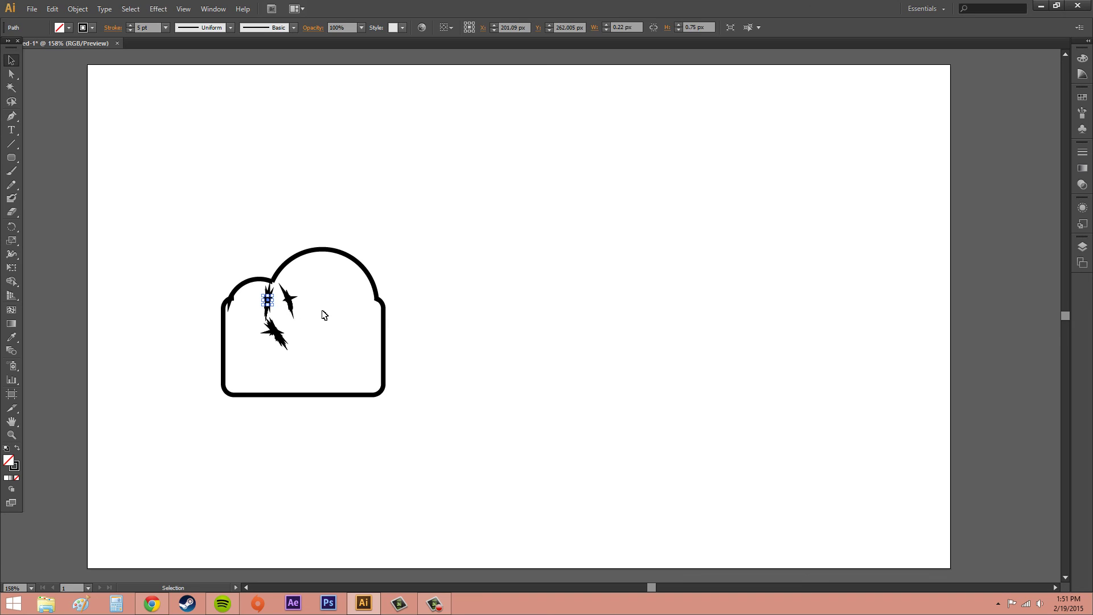
{"action": "double_click", "coordinate": [291, 303]}
{"action": "left_click", "coordinate": [289, 301]}
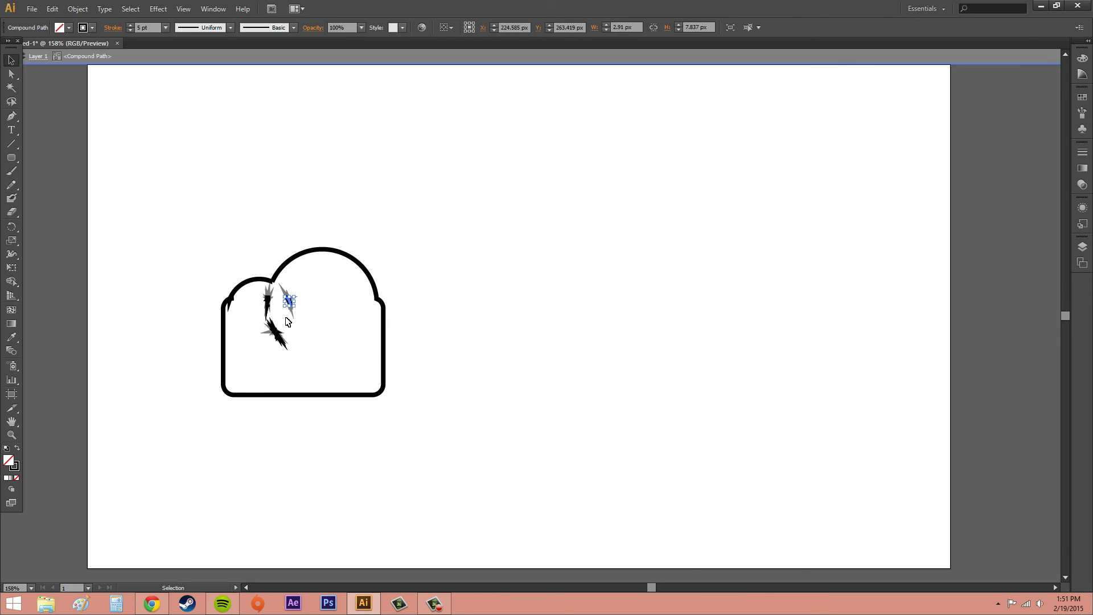
{"action": "left_click", "coordinate": [288, 322]}
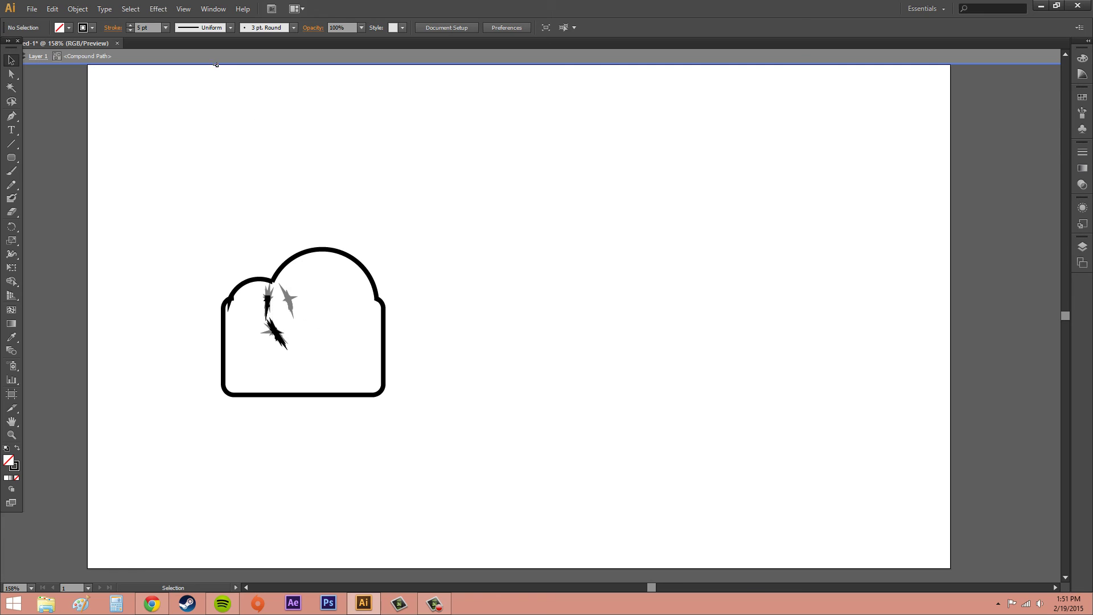
{"action": "double_click", "coordinate": [255, 201]}
Step: Delete the cloud and leftover fragments, then undo twice to restore the cloud
{"action": "left_click_drag", "start_coordinate": [321, 319], "coordinate": [261, 354]}
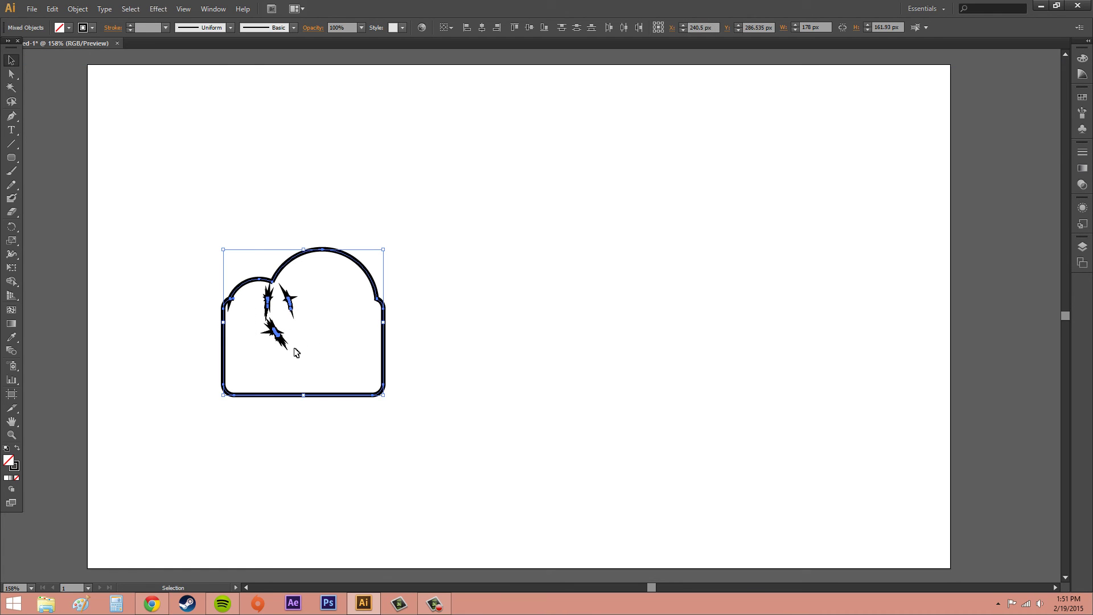
{"action": "key", "text": "Delete"}
{"action": "left_click_drag", "start_coordinate": [225, 245], "coordinate": [399, 355]}
{"action": "key", "text": "Delete"}
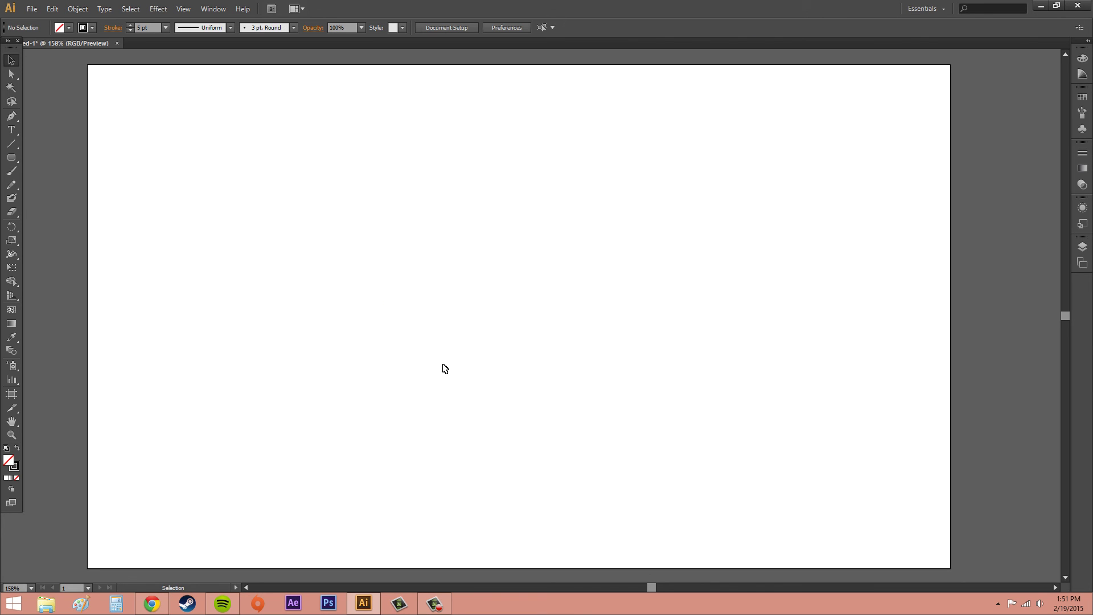
{"action": "key", "text": "ctrl+z"}
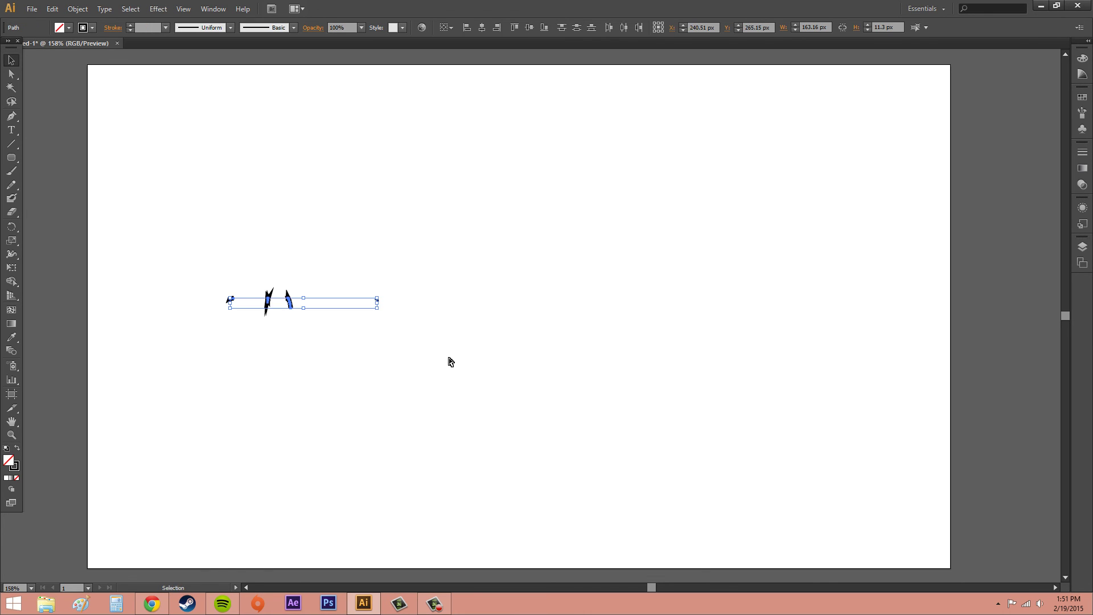
{"action": "key", "text": "ctrl+z"}
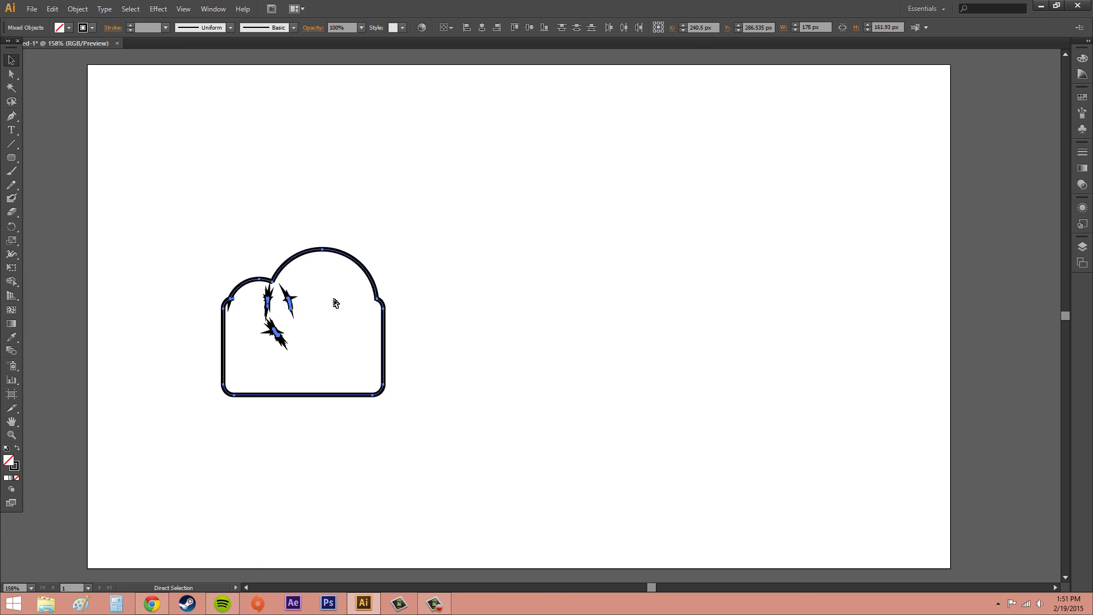
Step: Move the cloud to the right and delete the stray fragments left behind
{"action": "left_click", "coordinate": [391, 337]}
{"action": "left_click_drag", "start_coordinate": [384, 340], "coordinate": [731, 291]}
{"action": "left_click", "coordinate": [569, 298]}
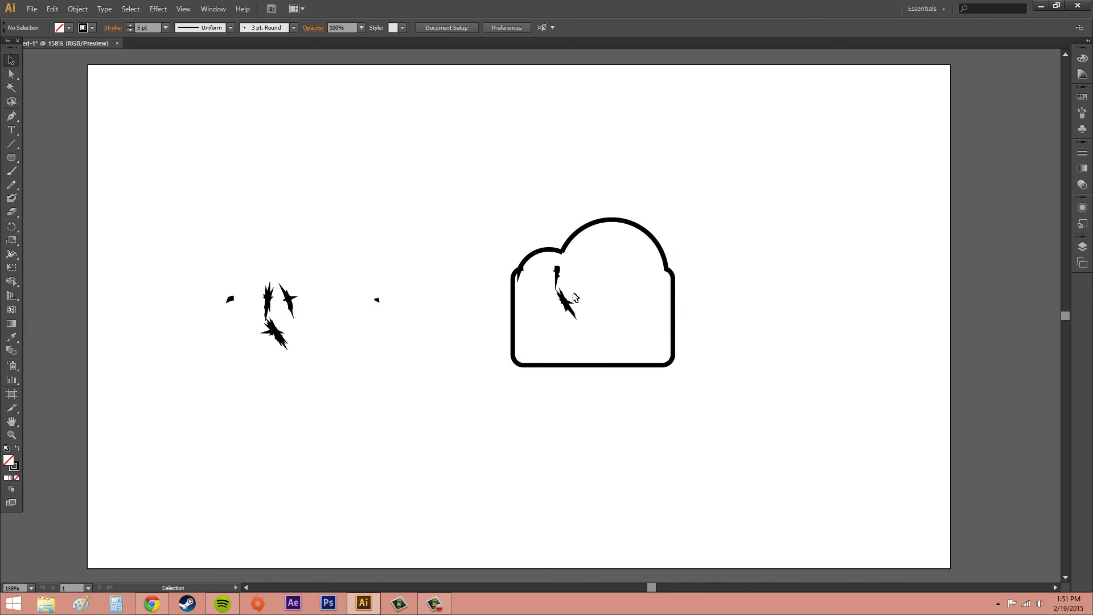
{"action": "left_click_drag", "start_coordinate": [181, 191], "coordinate": [414, 390]}
{"action": "key", "text": "Delete"}
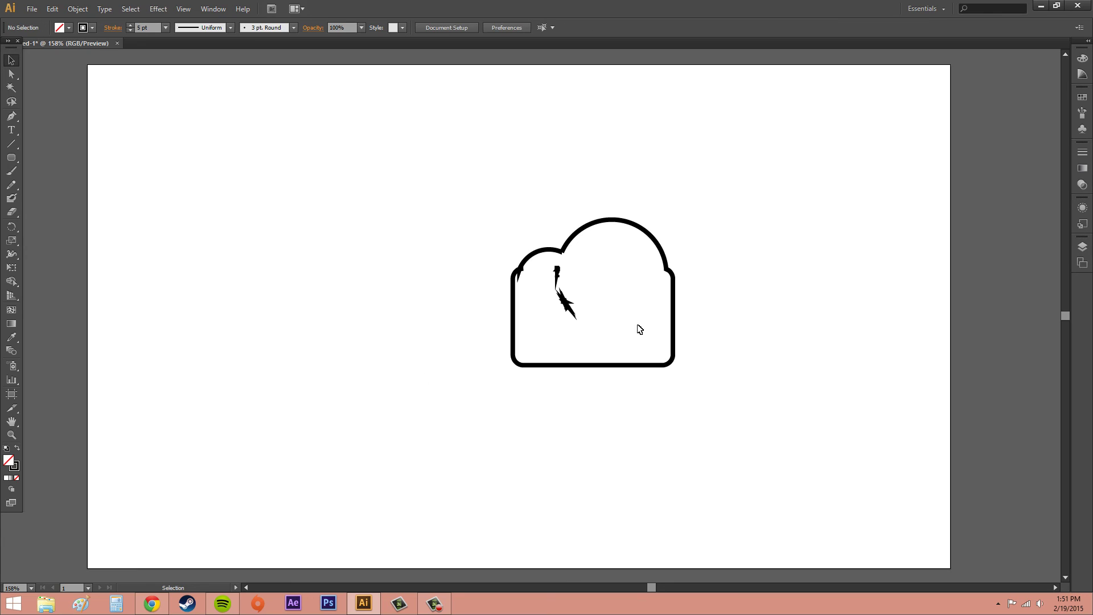
Step: Select the moved cloud shape and delete it, emptying the artboard
{"action": "left_click", "coordinate": [573, 302]}
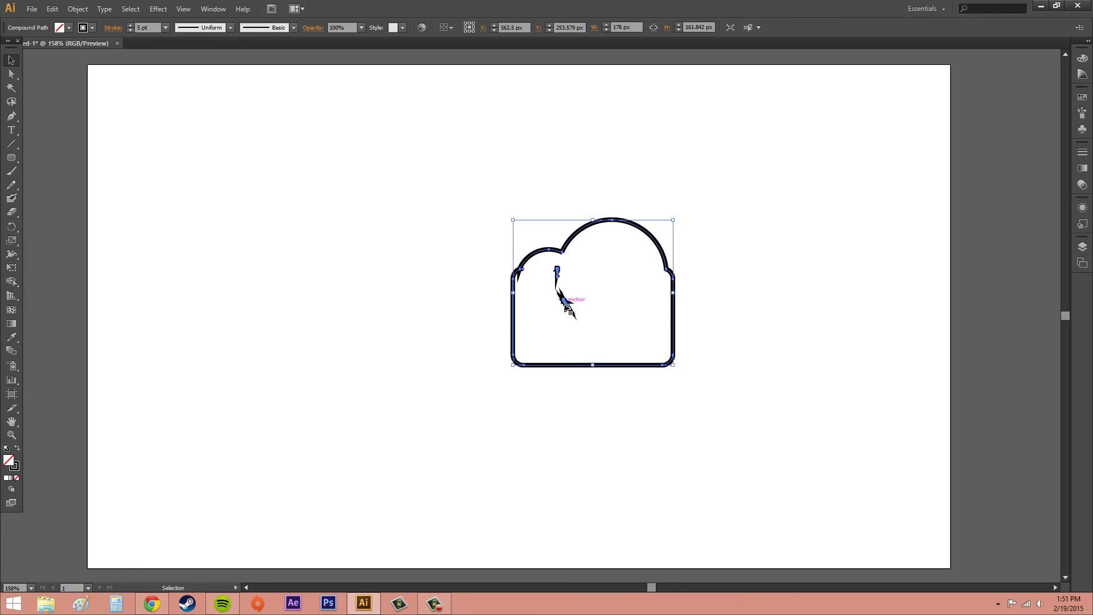
{"action": "left_click", "coordinate": [756, 322]}
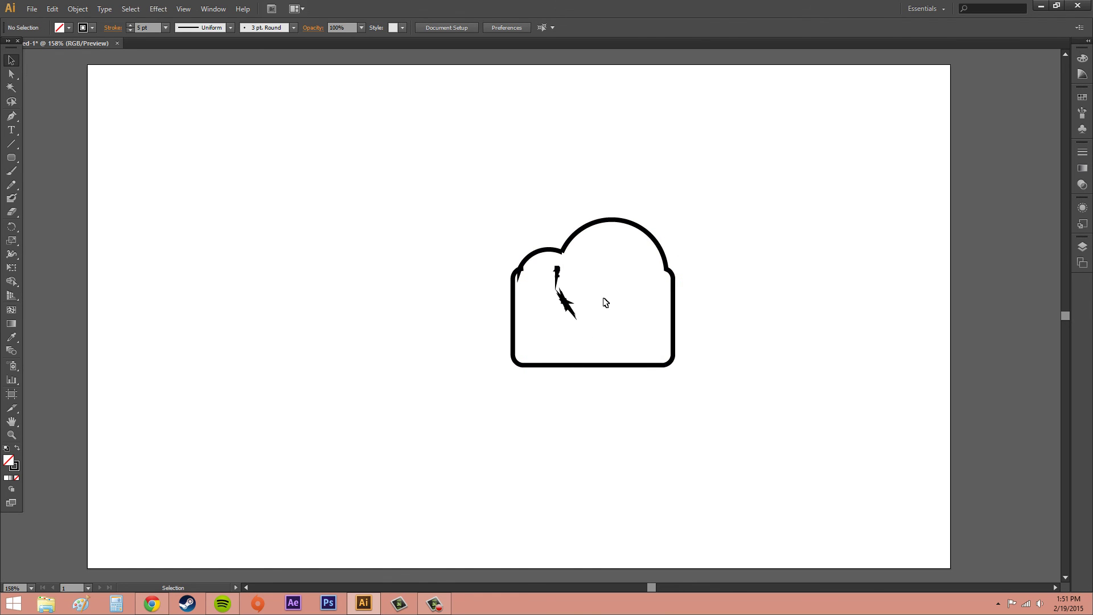
{"action": "left_click_drag", "start_coordinate": [409, 169], "coordinate": [719, 422]}
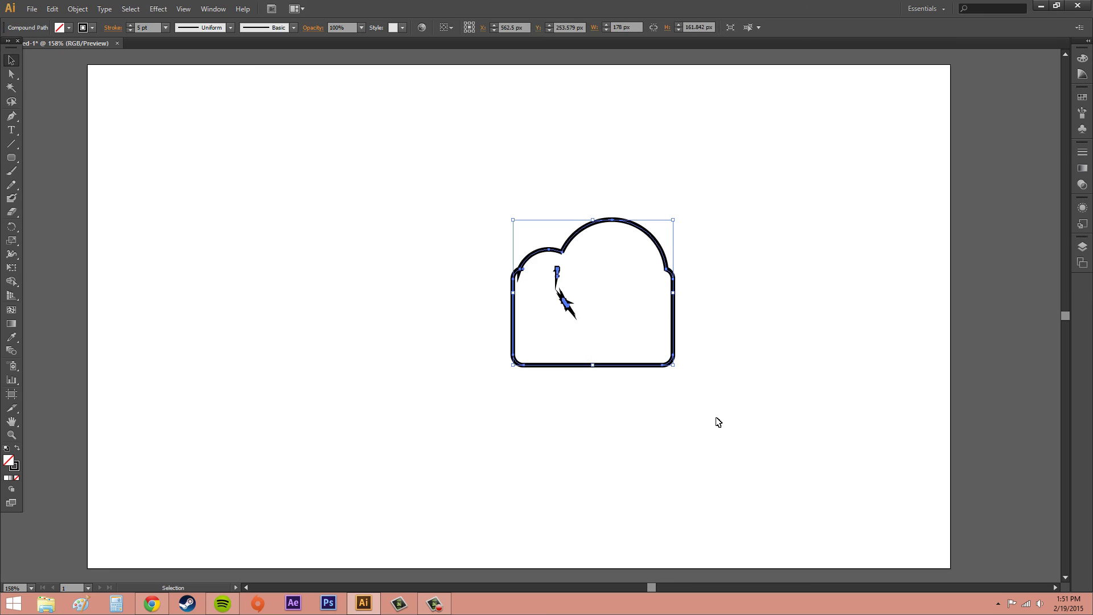
{"action": "key", "text": "Delete"}
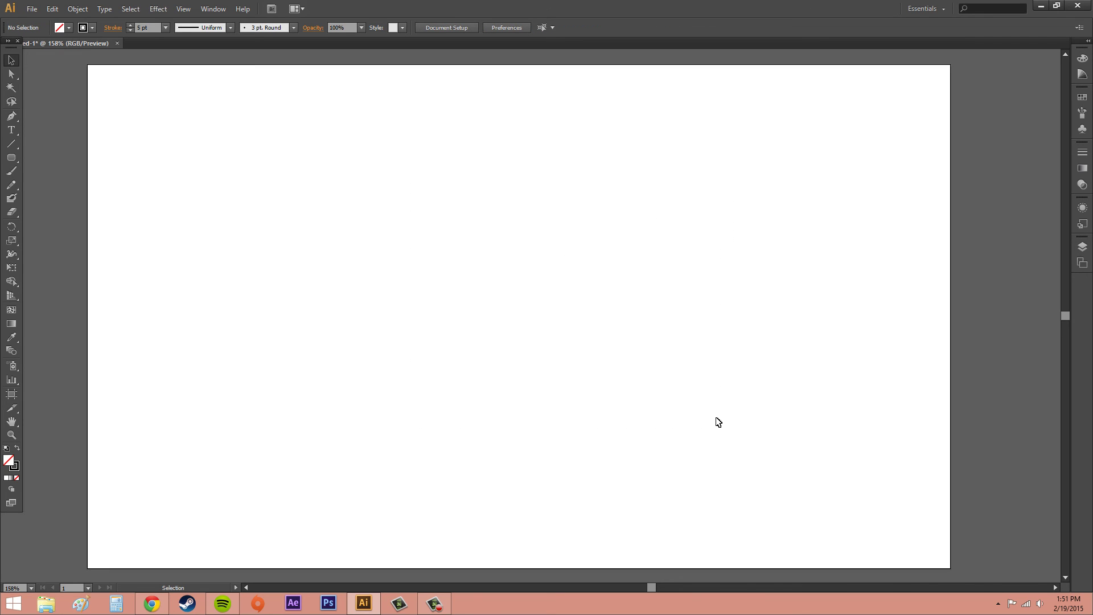